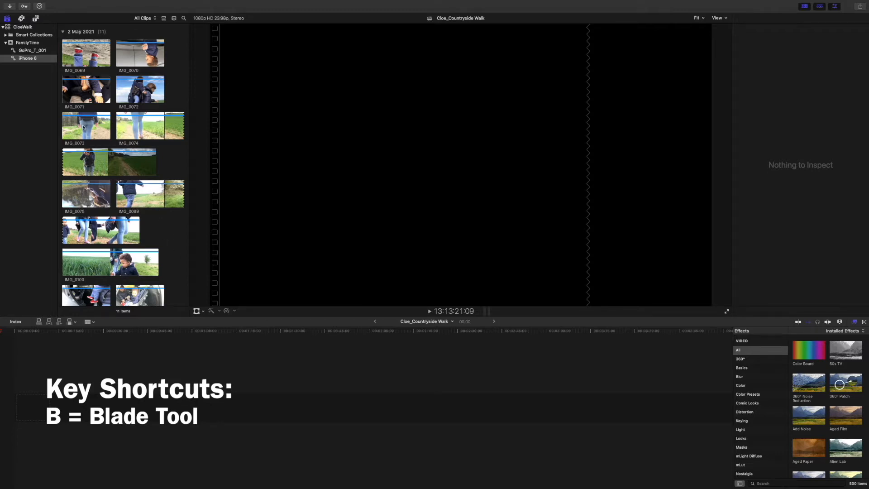
# Step: Preview clip IMG_0073 in the browser, playing it forward, rewinding it and pausing it at several points
pyautogui.click(85, 127)
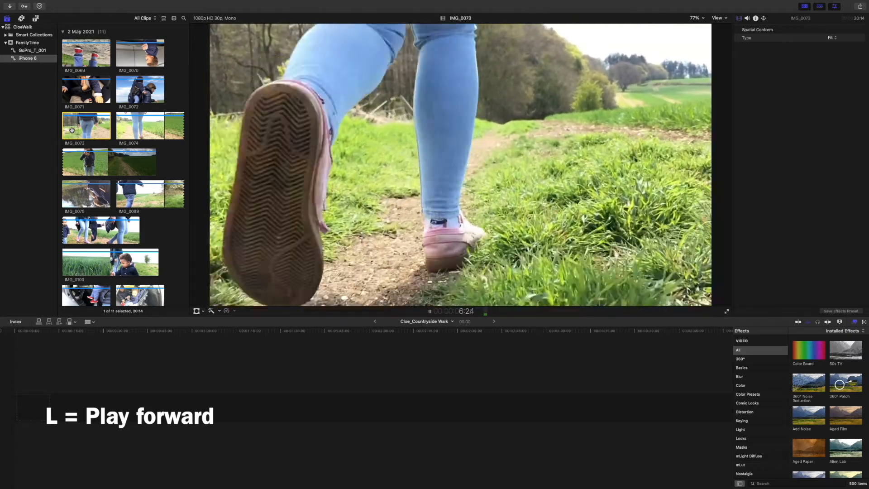
pyautogui.press('k')
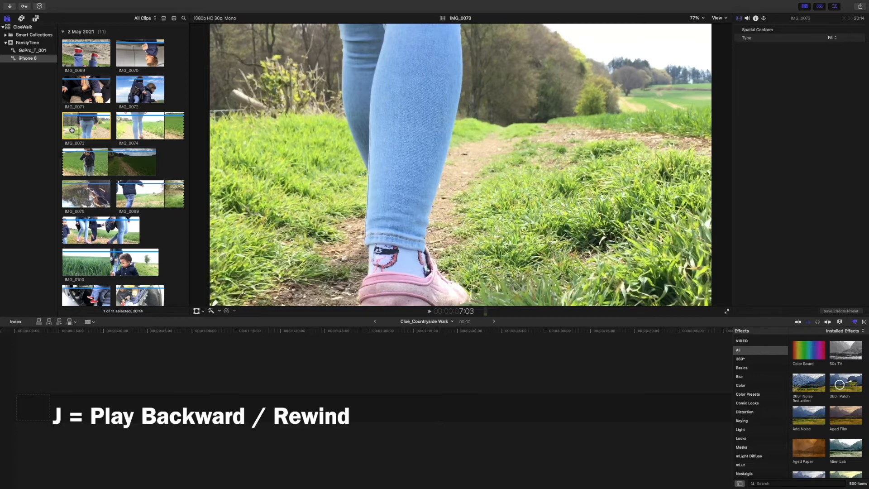
pyautogui.press('j')
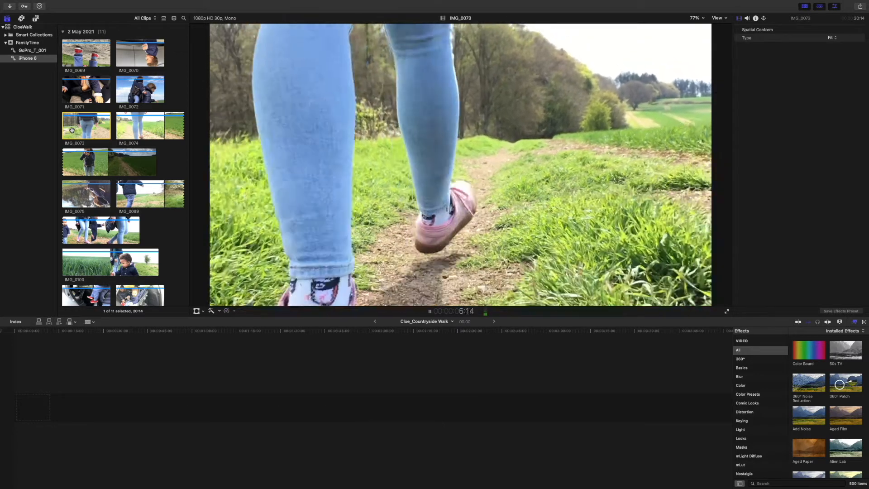
pyautogui.press('k')
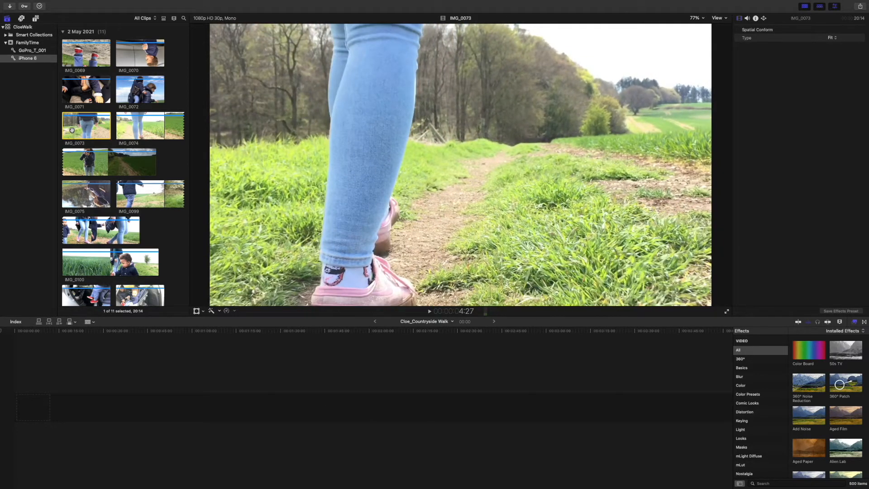
pyautogui.press('l')
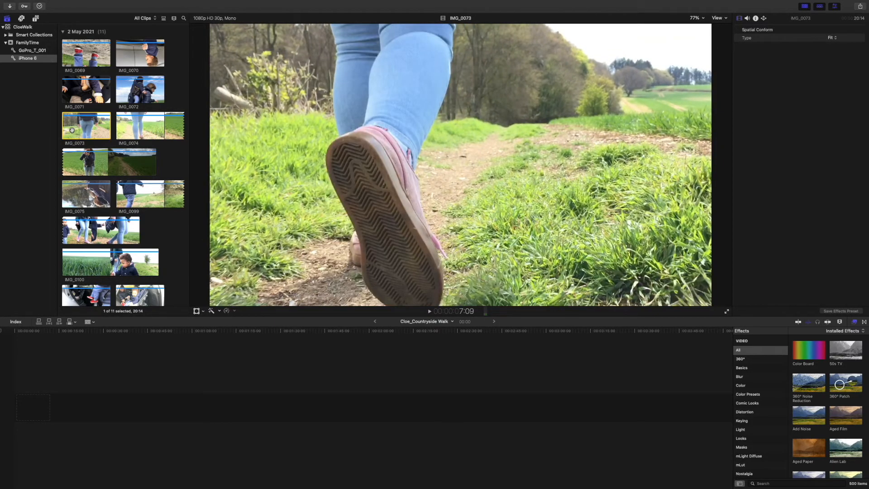
pyautogui.press('j')
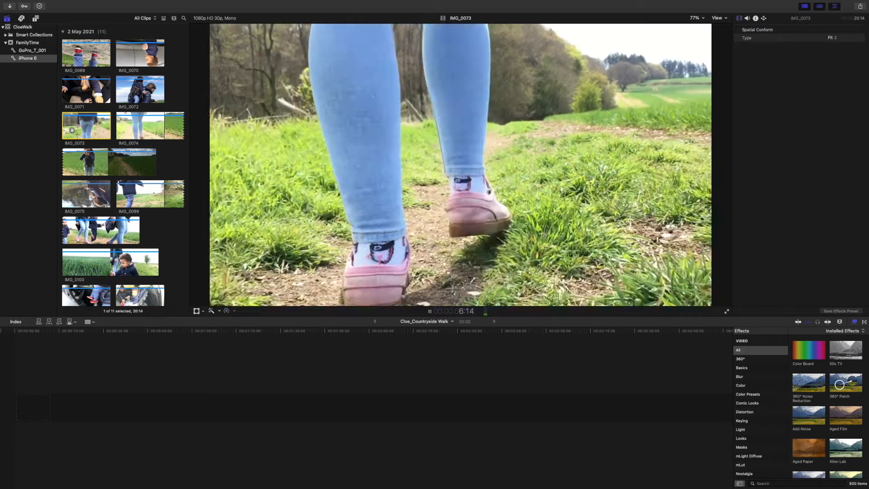
pyautogui.press('k')
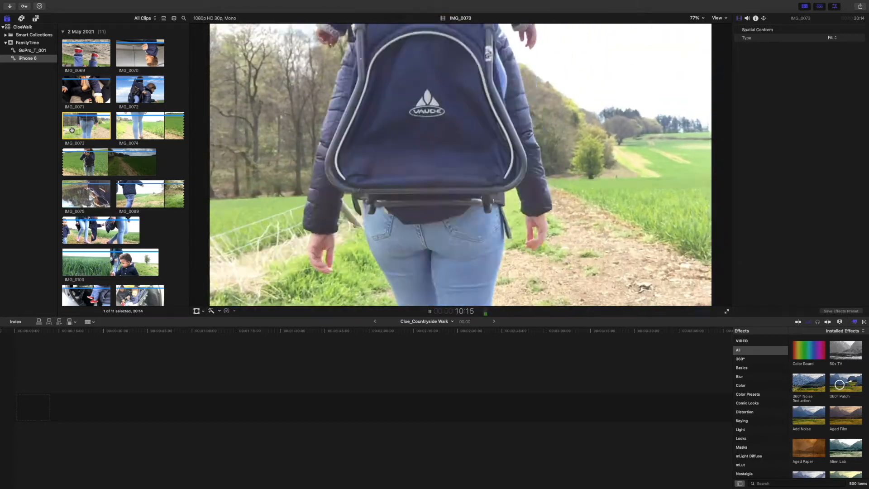
pyautogui.press('space')
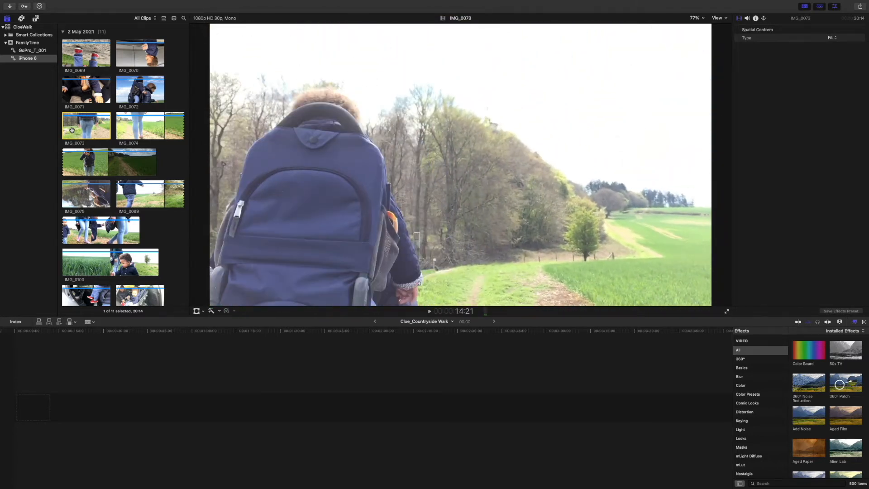
pyautogui.press('j')
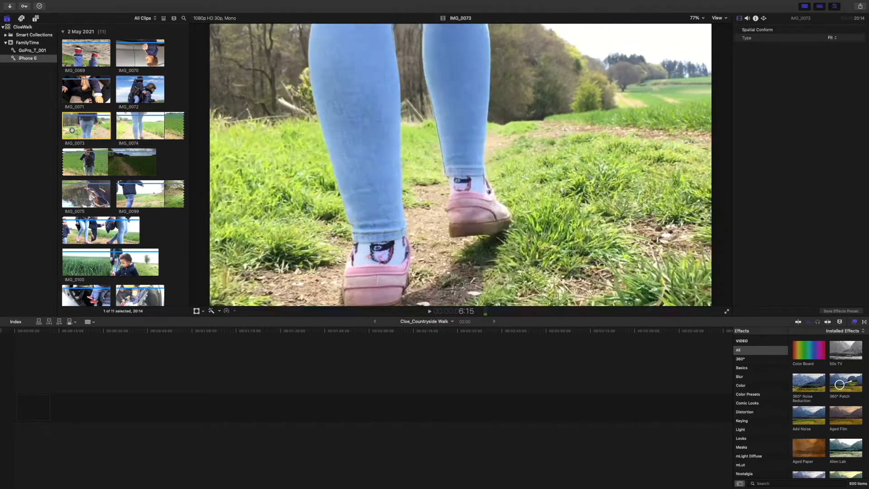
pyautogui.press('space')
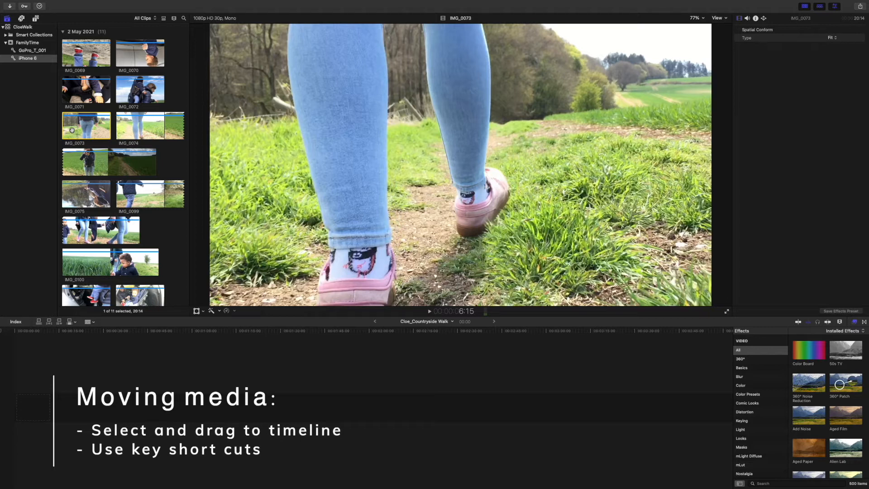
# Step: Add clip IMG_0073 to the empty timeline and place clip IMG_0074 directly after it
pyautogui.moveTo(71, 135); pyautogui.dragTo(54, 379)
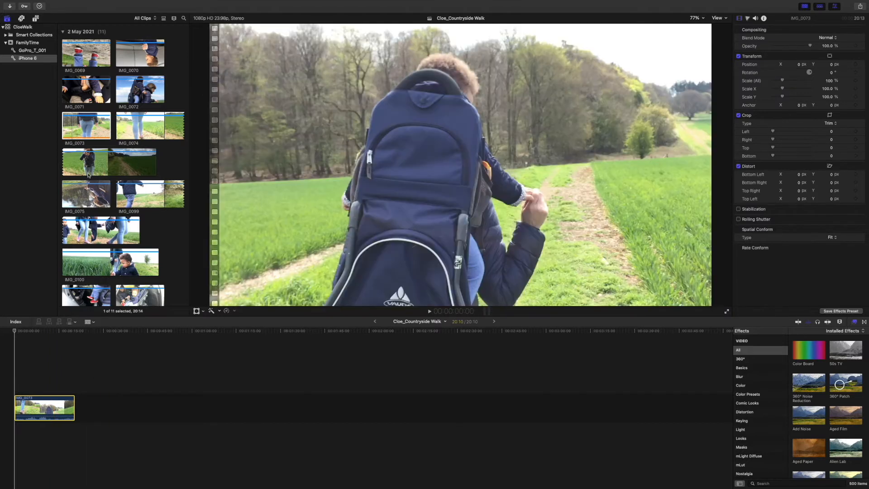
pyautogui.click(87, 162)
pyautogui.moveTo(87, 162); pyautogui.dragTo(153, 373)
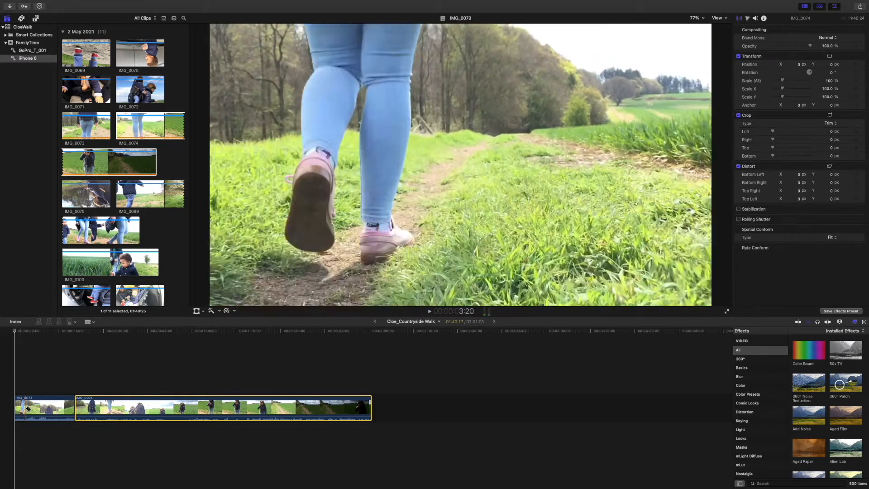
# Step: Split the IMG_0073 clip on the timeline with the Blade tool at about 4:21 and again near its end
pyautogui.press('super+b')
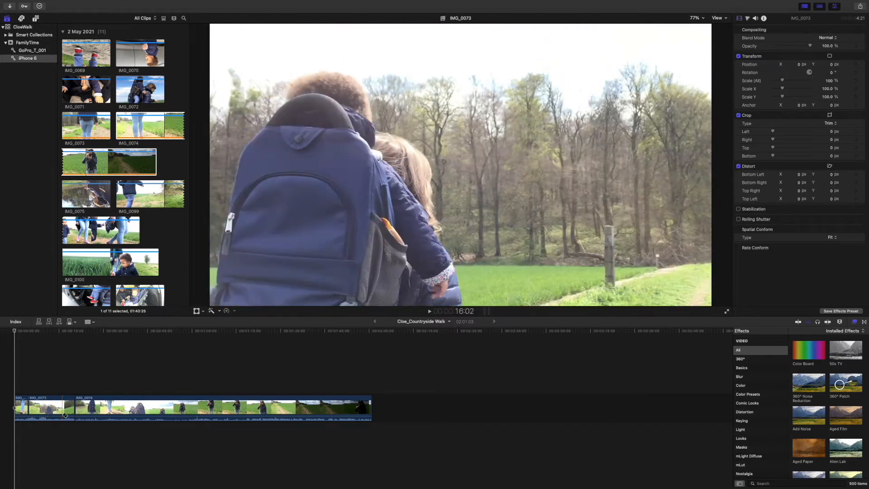
pyautogui.click(67, 415)
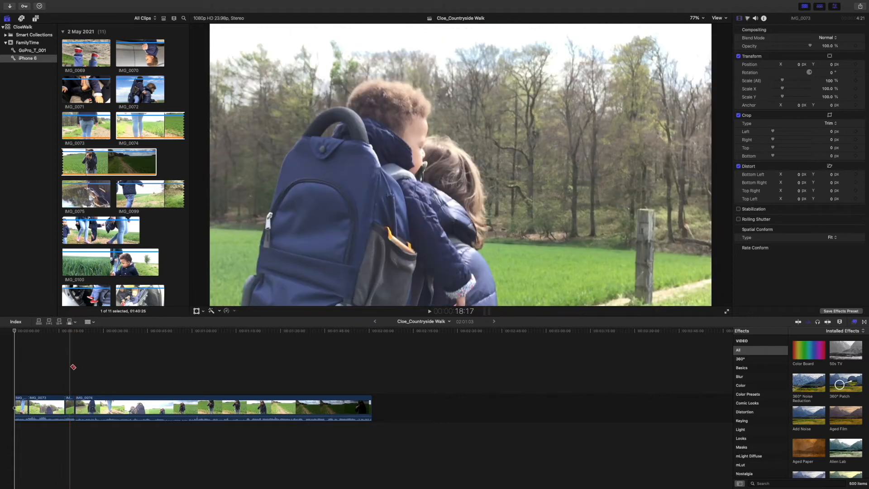
pyautogui.press('a')
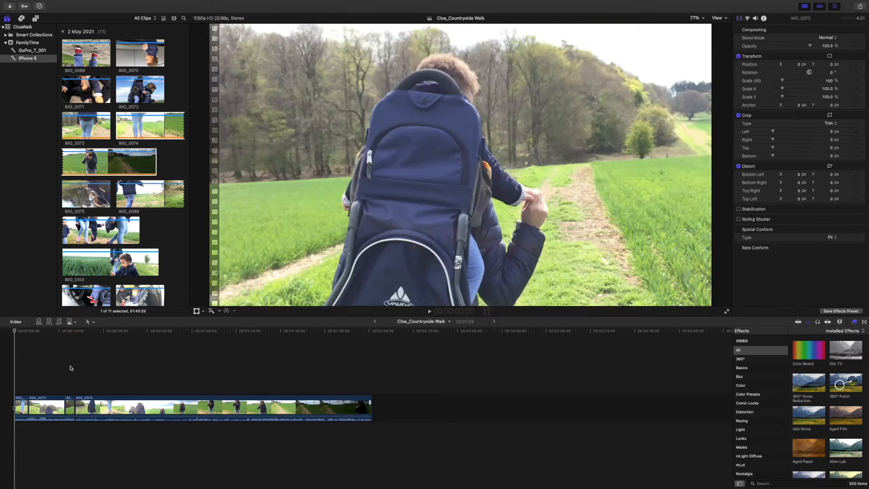
# Step: Delete the middle section of the split IMG_0073 clip using the Select tool and play back the timeline
pyautogui.click(94, 322)
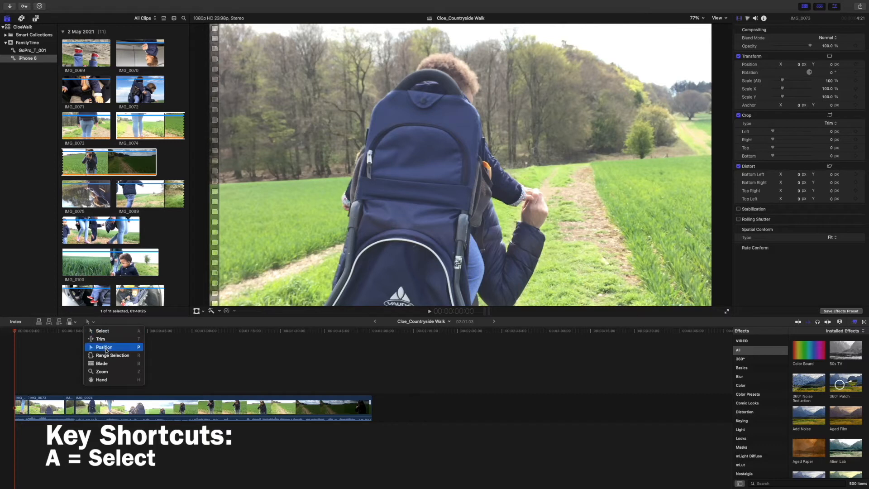
pyautogui.click(115, 335)
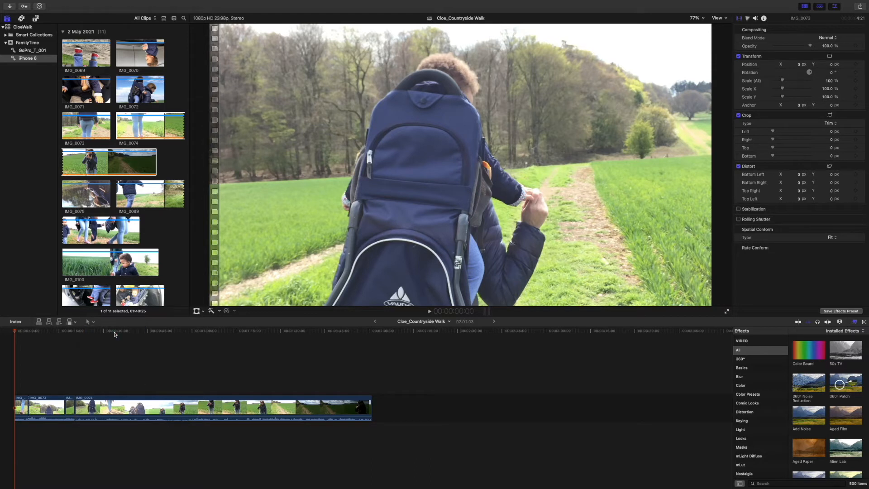
pyautogui.click(45, 407)
pyautogui.press('BackSpace')
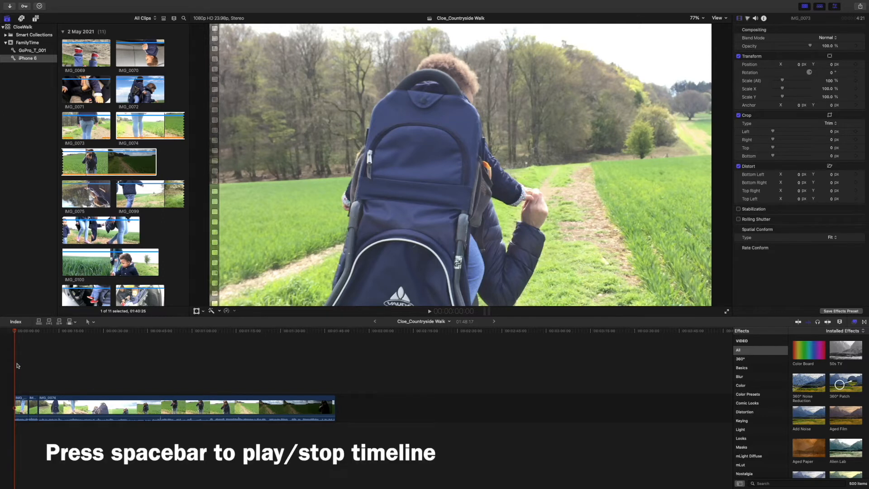
pyautogui.press('space')
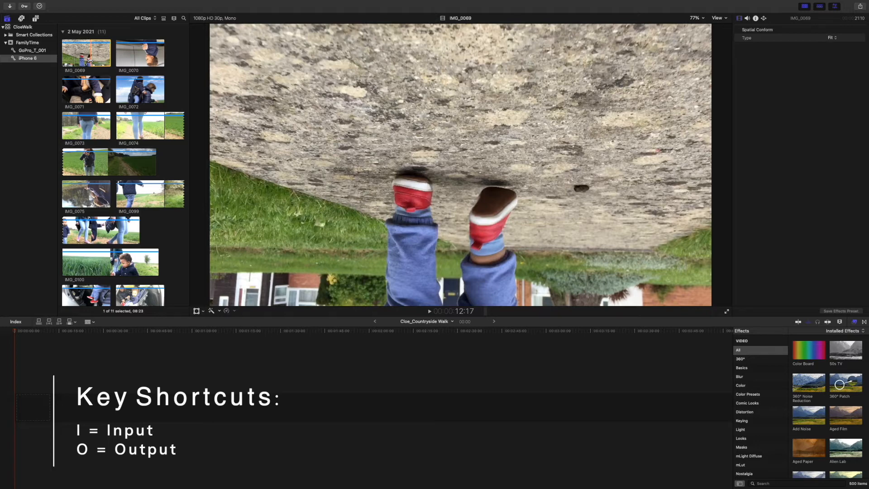
# Step: Mark a 03:12 range of clip IMG_0069 starting at 12:17 and append it to the timeline
pyautogui.press('space')
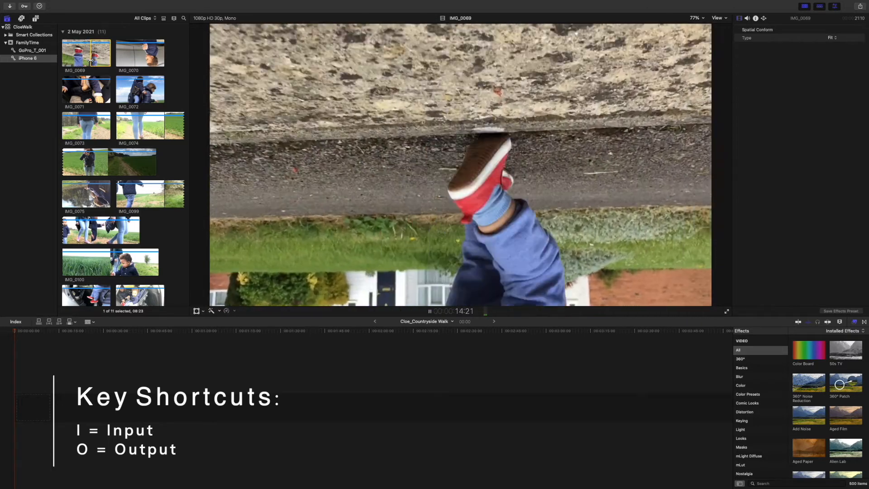
pyautogui.press('space')
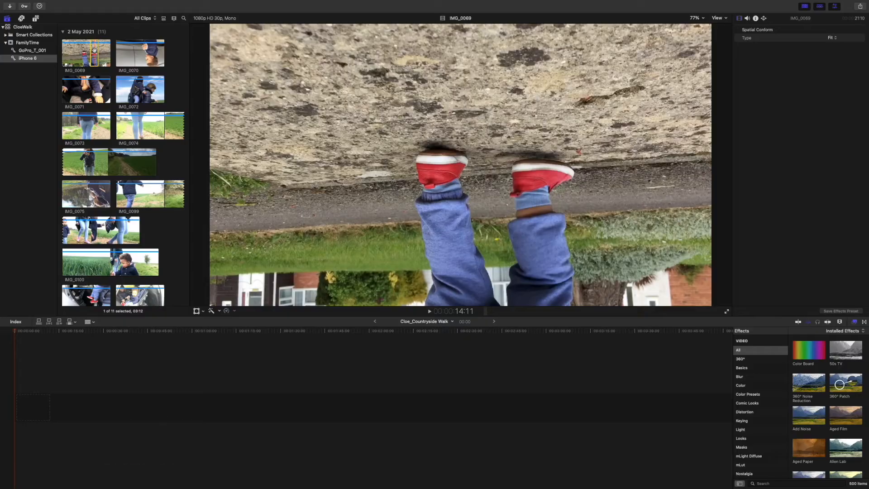
pyautogui.press('e')
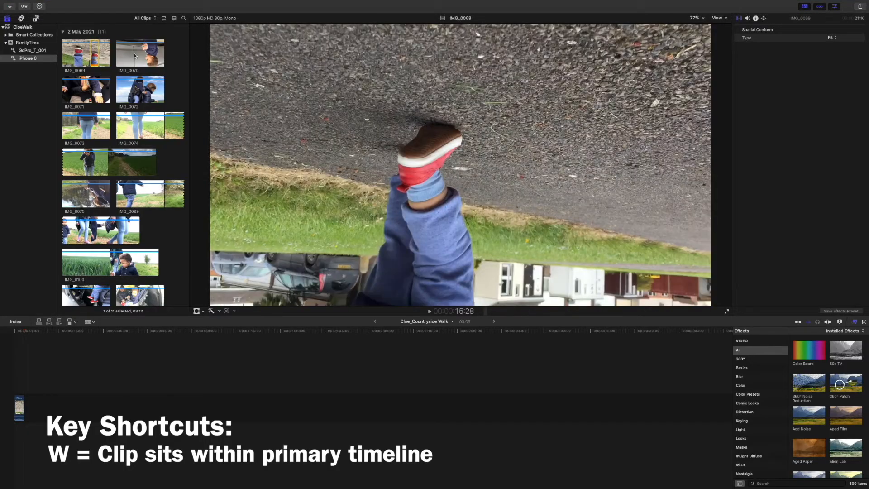
# Step: Add the whole IMG_0070 clip to the timeline after the IMG_0069 section and choose the Select tool
pyautogui.click(134, 55)
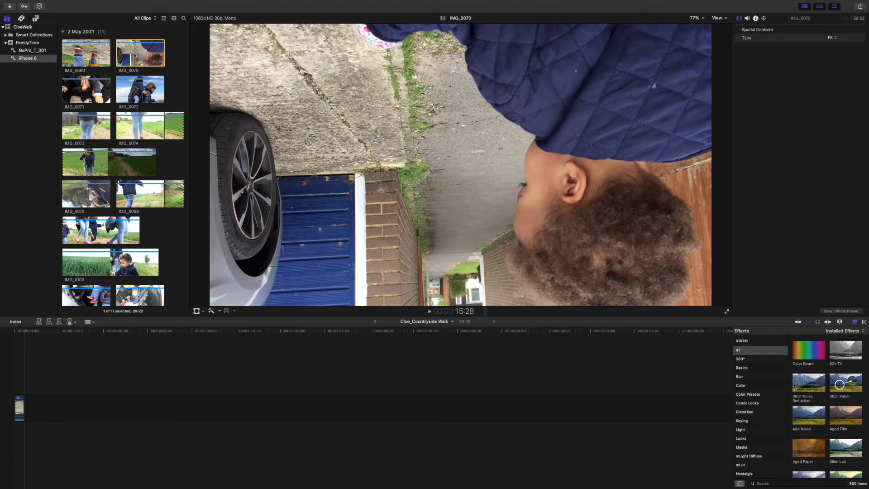
pyautogui.moveTo(102, 299); pyautogui.dragTo(75, 391)
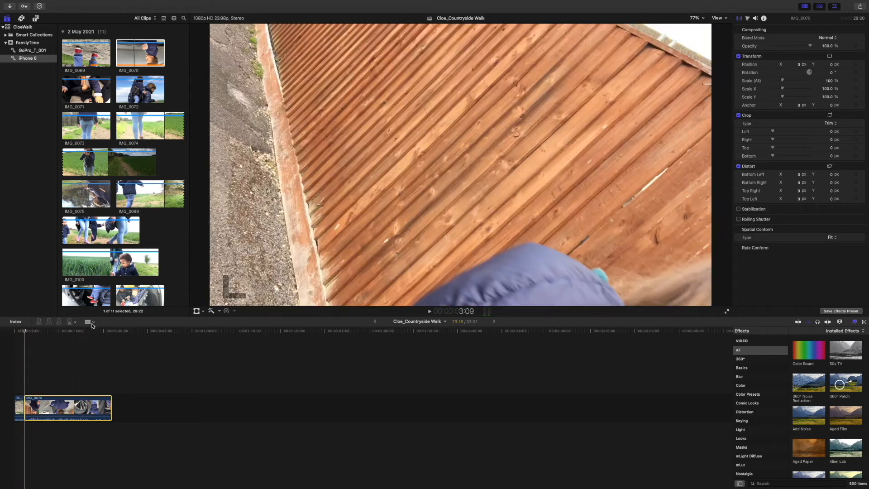
pyautogui.click(93, 322)
pyautogui.click(101, 331)
# Step: Place the playhead at 16:16 within IMG_0070 and append the marked IMG_0069 range to the end of the timeline
pyautogui.moveTo(23, 336); pyautogui.dragTo(64, 341)
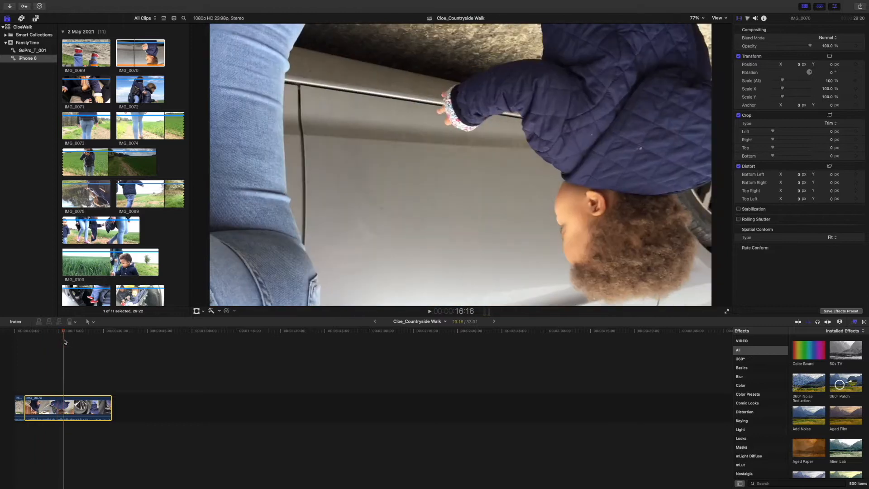
pyautogui.click(92, 52)
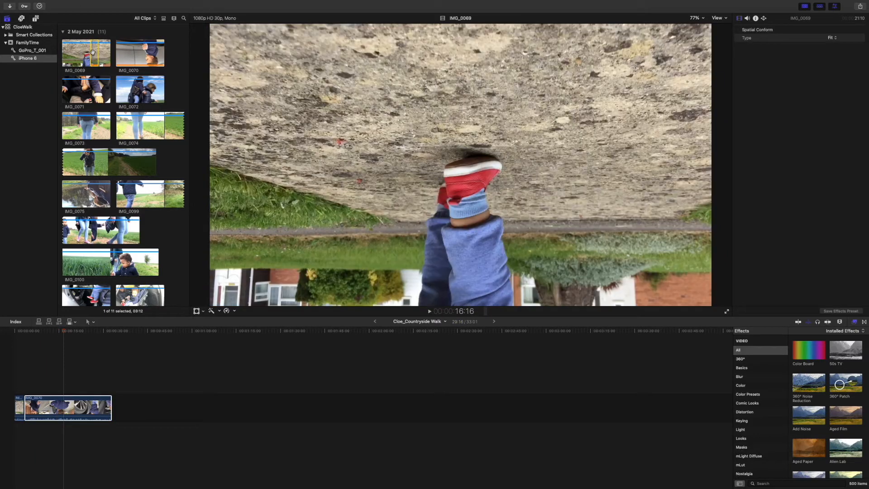
pyautogui.press('e')
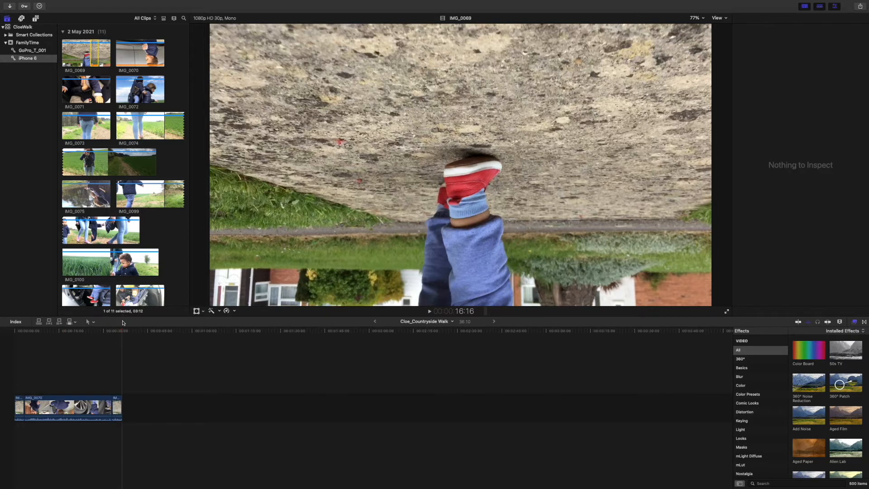
# Step: Insert the marked IMG_0069 range into the primary storyline at 17:11, within the IMG_0070 clip
pyautogui.click(109, 332)
pyautogui.moveTo(108, 333); pyautogui.dragTo(67, 334)
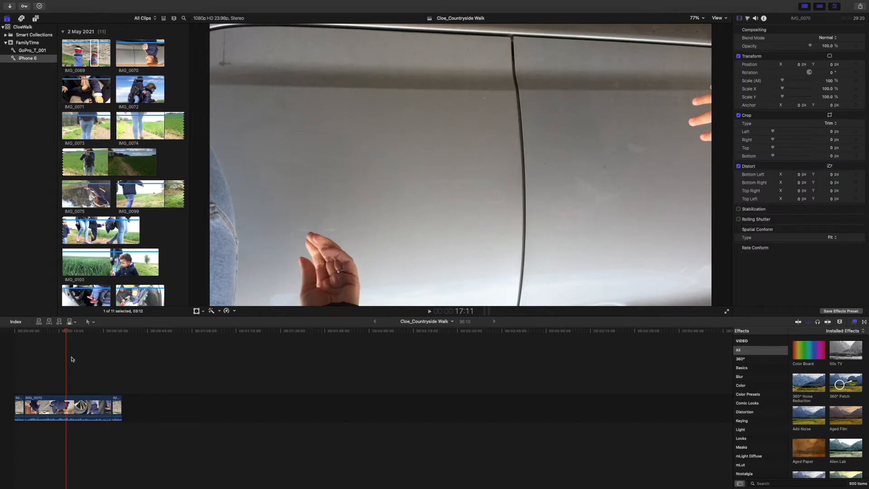
pyautogui.press('w')
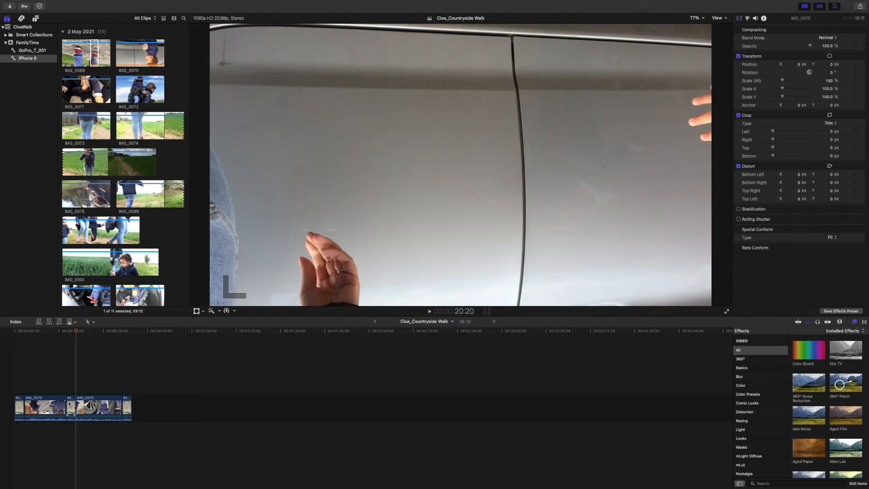
# Step: Undo the insert and connect the marked IMG_0069 range above the IMG_0070 clip at 17:11 instead
pyautogui.press('super+z')
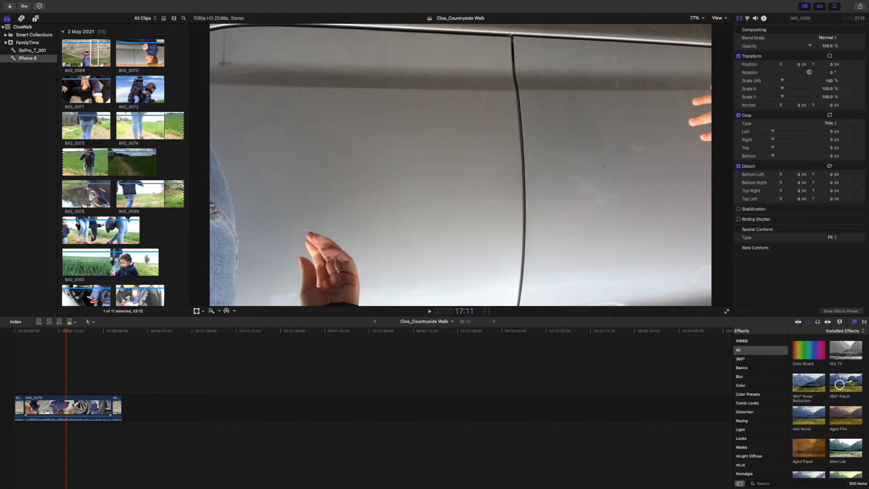
pyautogui.press('q')
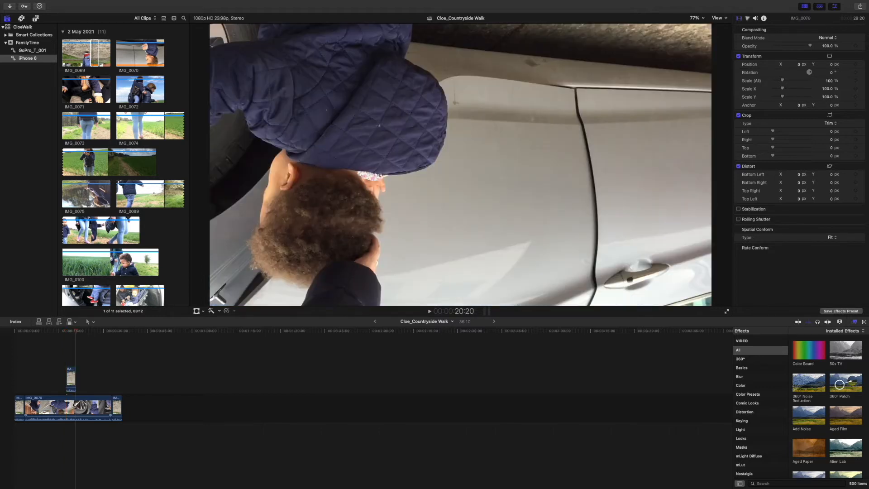
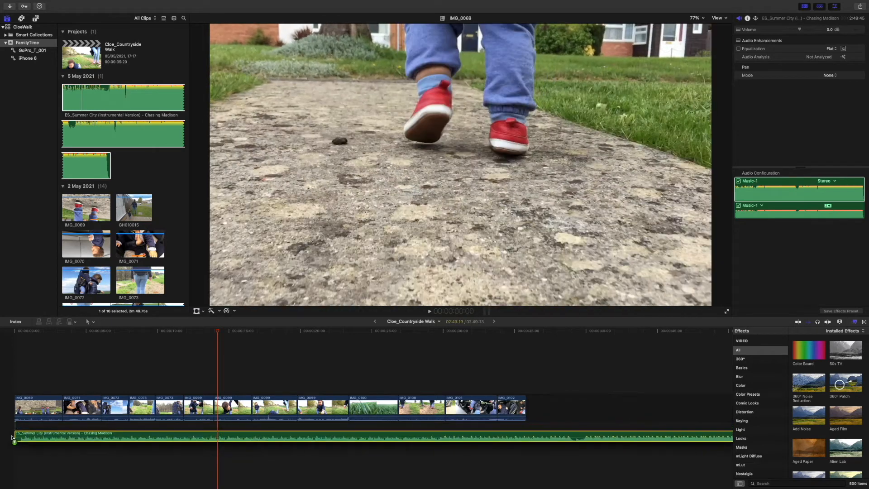
# Step: Play the edited timeline with the music track from the beginning and stop at about 10:12
pyautogui.click(14, 334)
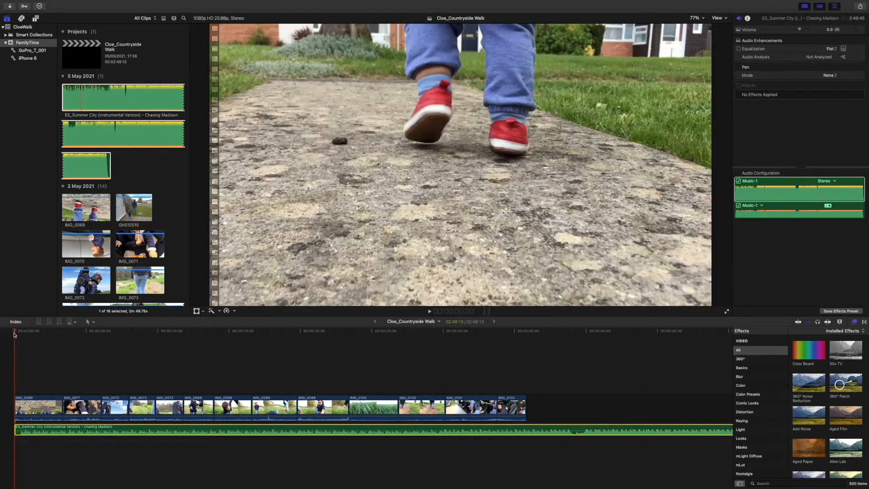
pyautogui.press('space')
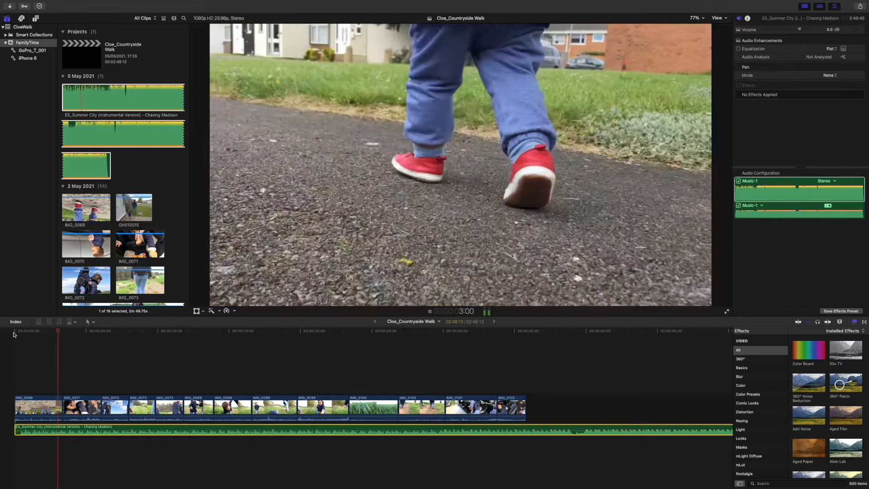
pyautogui.press('space')
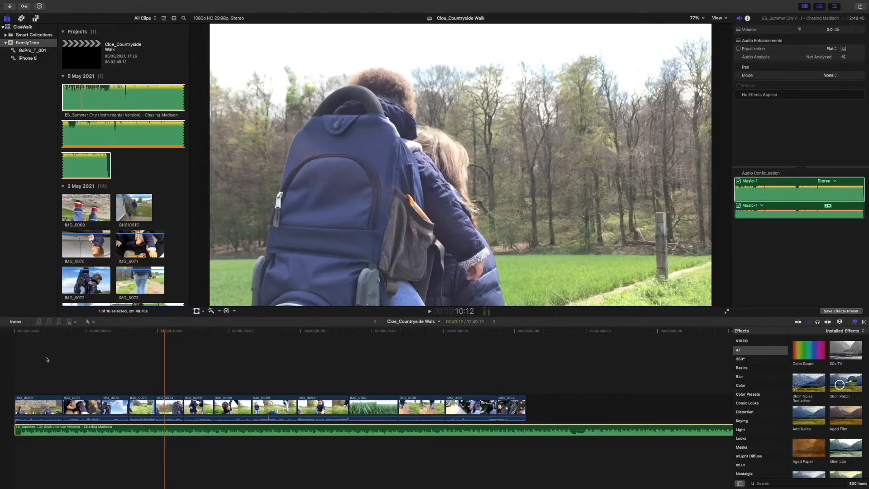
# Step: Play the timeline from 2:04 in the first IMG_0069 clip to check the opening against the music
pyautogui.click(46, 359)
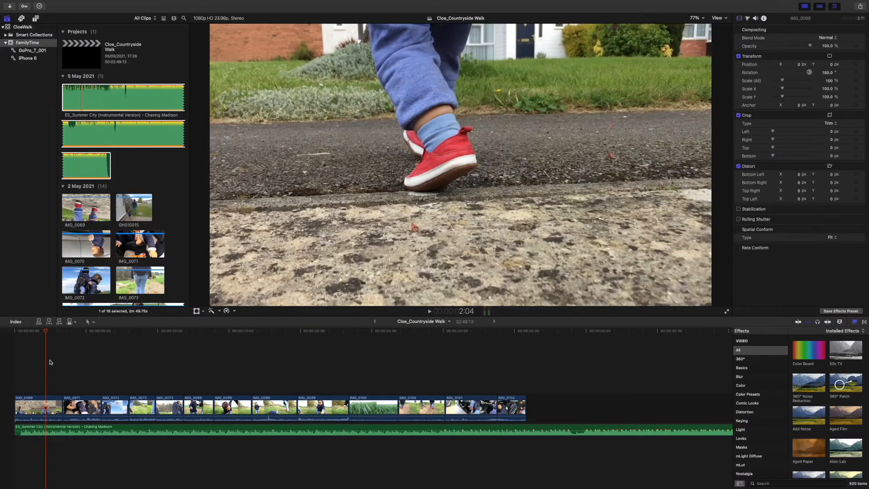
pyautogui.press('space')
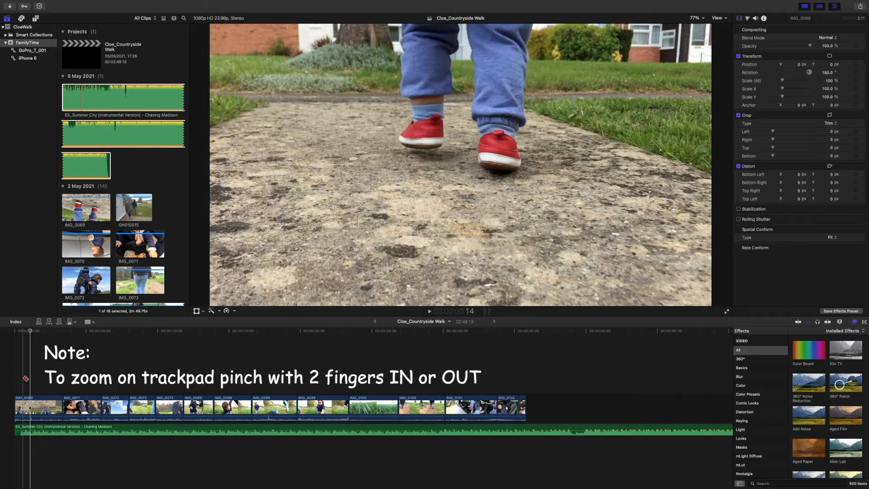
pyautogui.scroll(10, 26, 379)
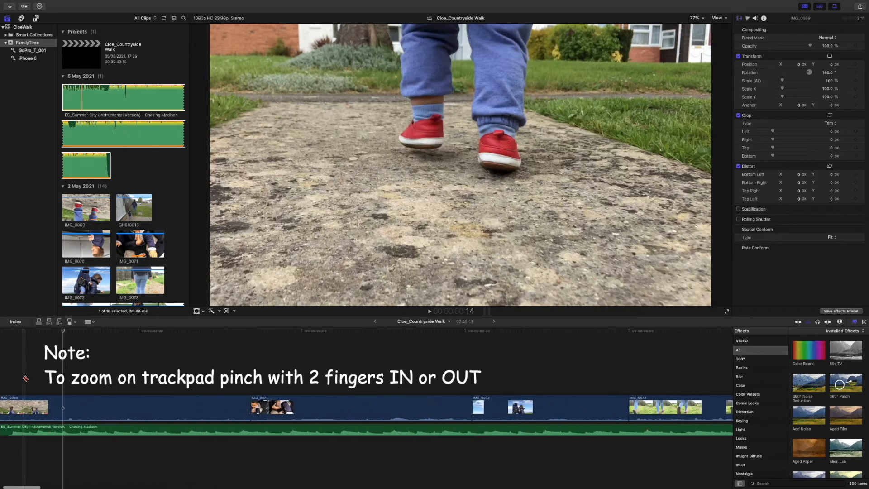
pyautogui.scroll(-2, 26, 378)
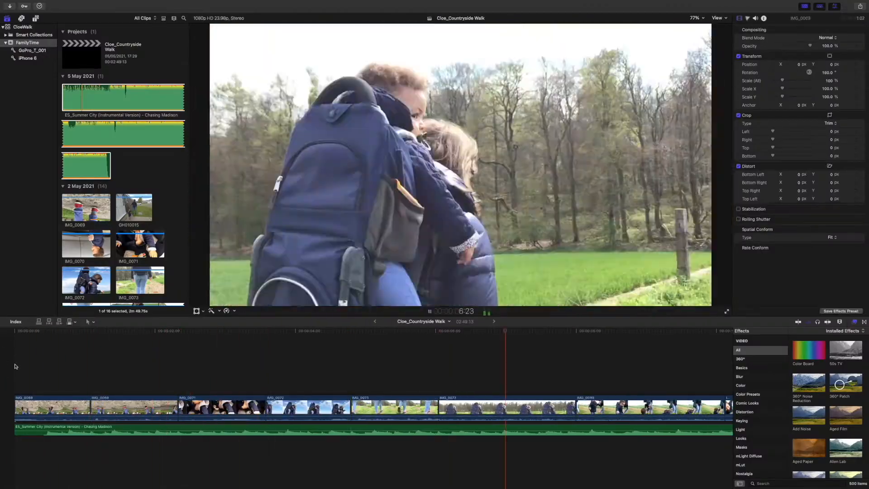
# Step: Review the recut opening clips against the music up to 10:13 and return the playhead to the timeline's start
pyautogui.press('space')
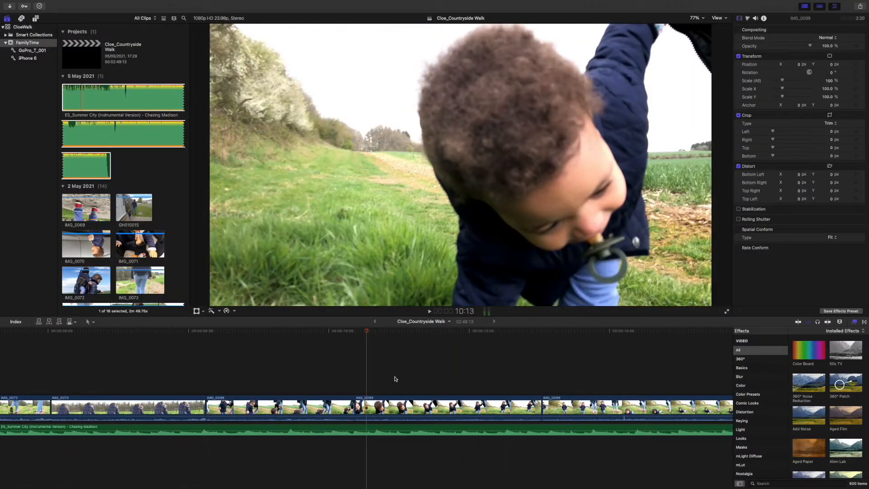
pyautogui.hscroll(-15, 395, 379)
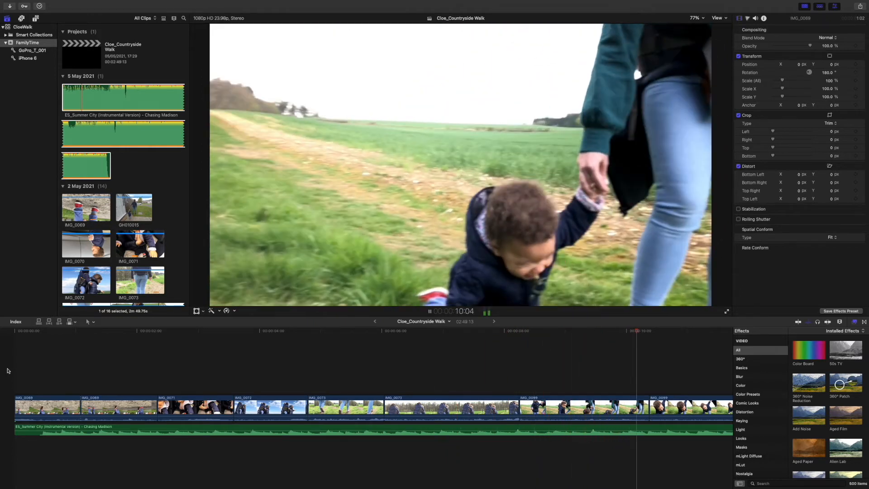
pyautogui.press('space')
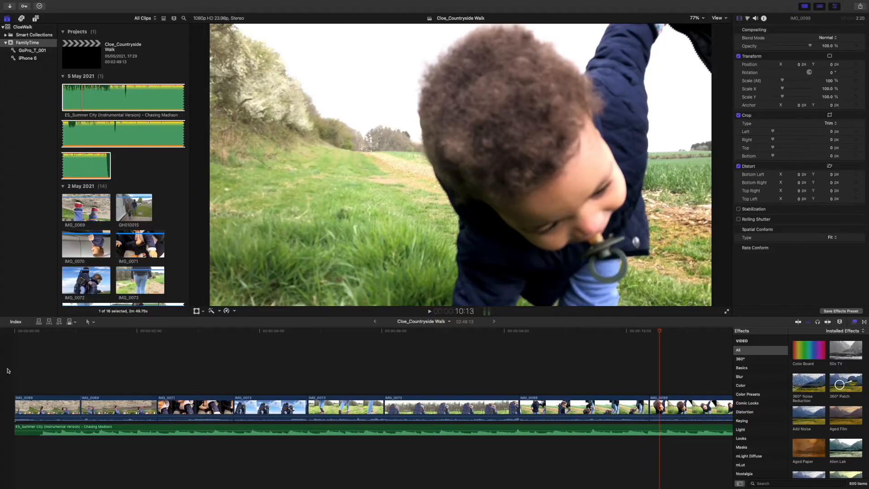
pyautogui.press('Home')
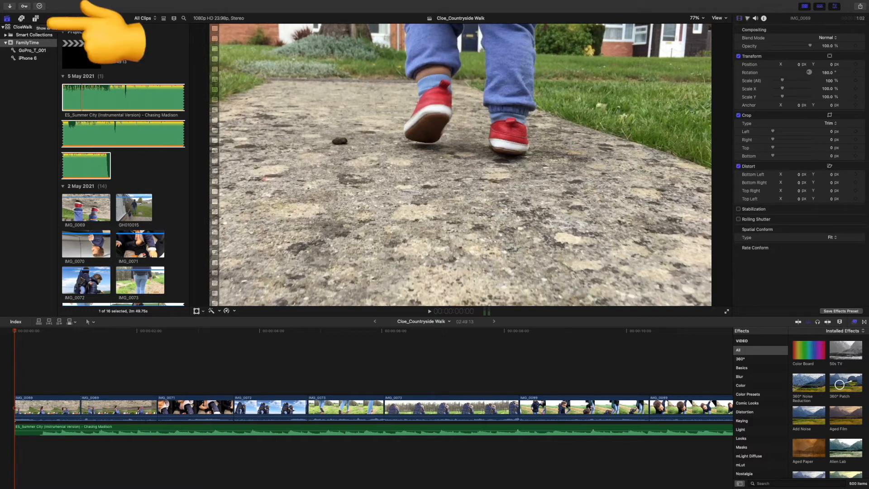
# Step: Connect the Fade title from the Build In/Out titles above the IMG_0071 clip at 2:20
pyautogui.click(35, 19)
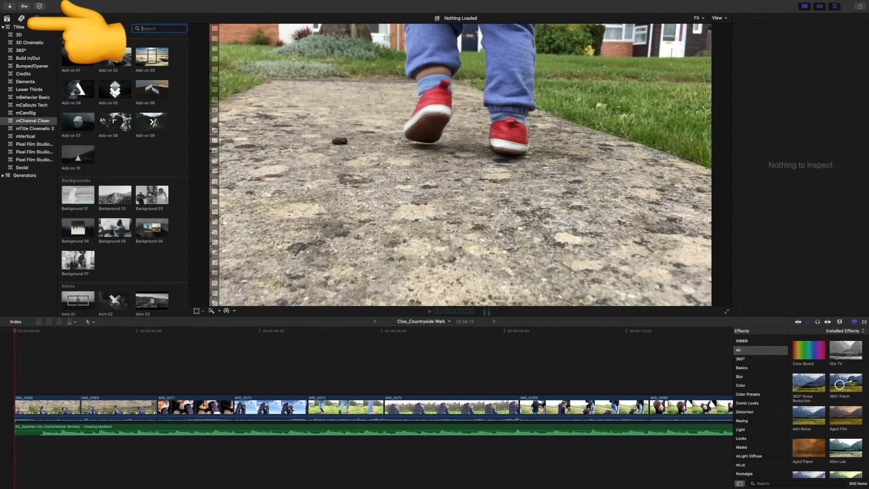
pyautogui.click(18, 27)
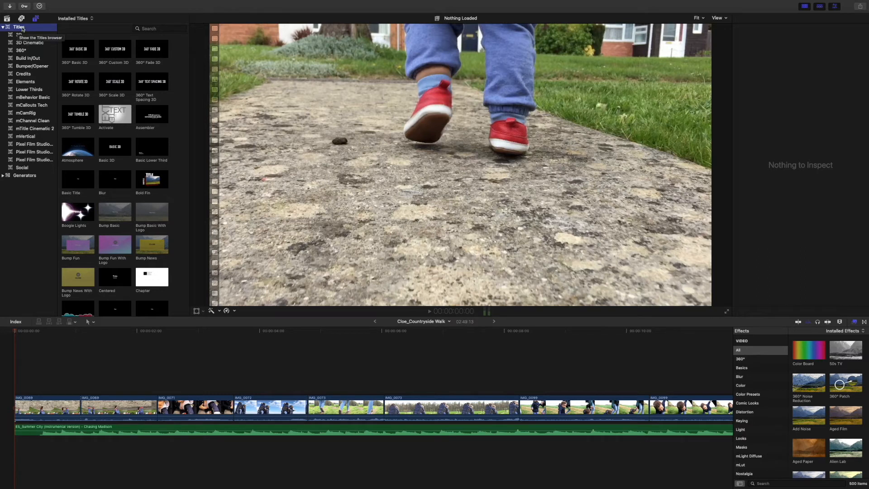
pyautogui.scroll(-15, 106, 60)
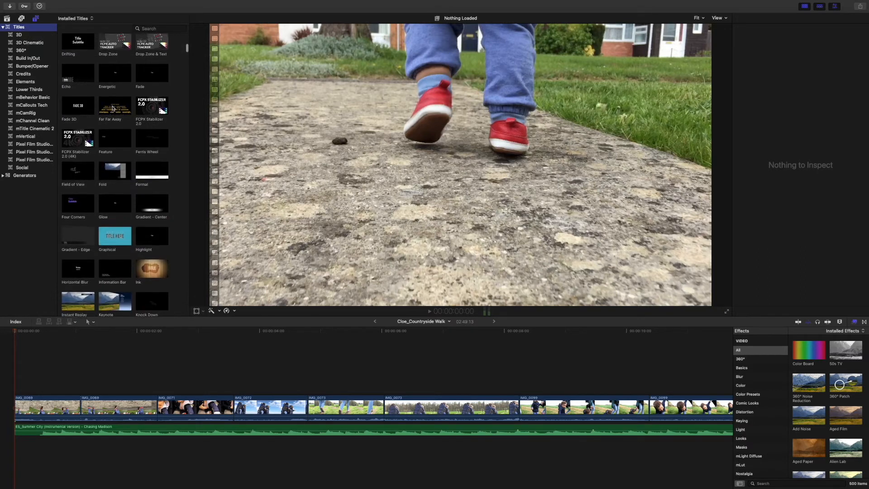
pyautogui.scroll(3, 113, 108)
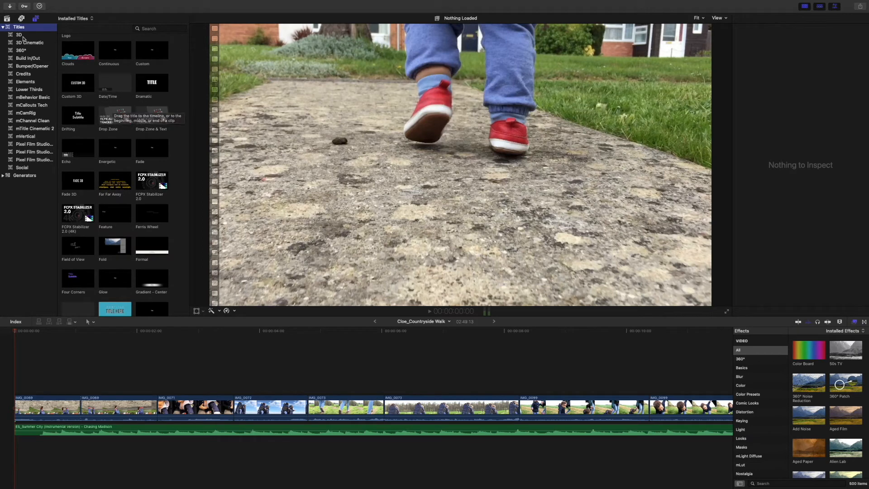
pyautogui.click(26, 82)
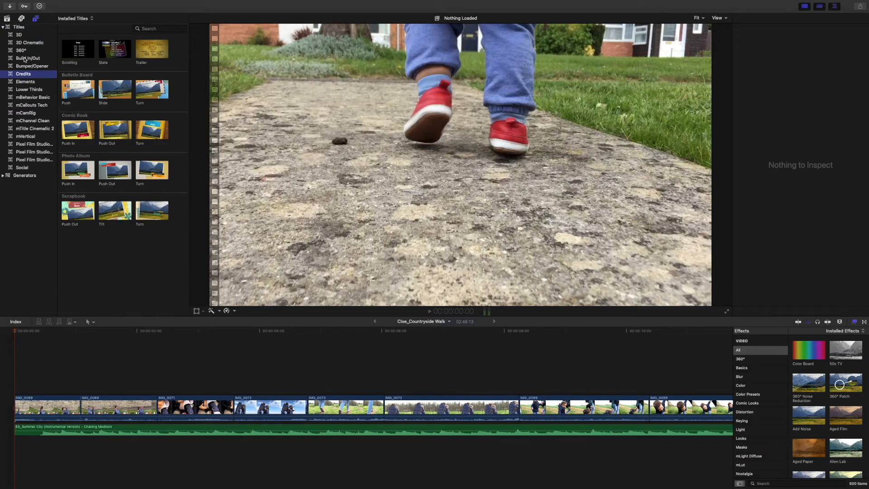
pyautogui.click(25, 59)
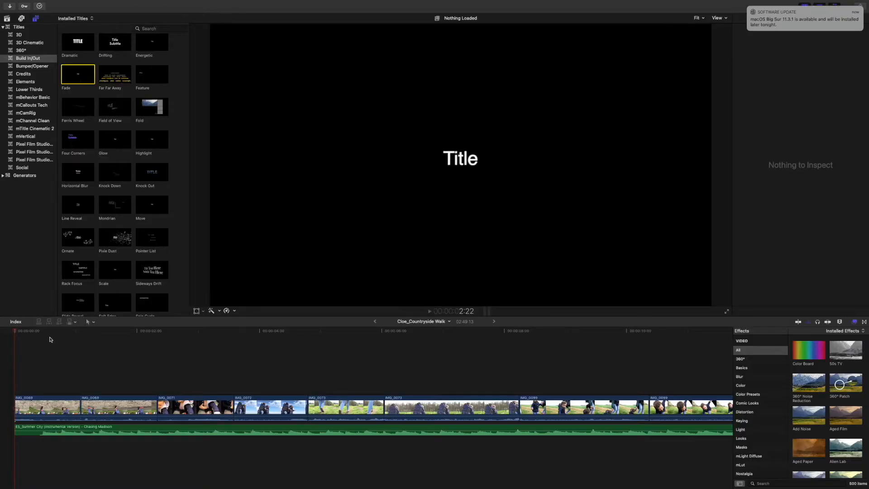
pyautogui.moveTo(14, 332); pyautogui.dragTo(190, 364)
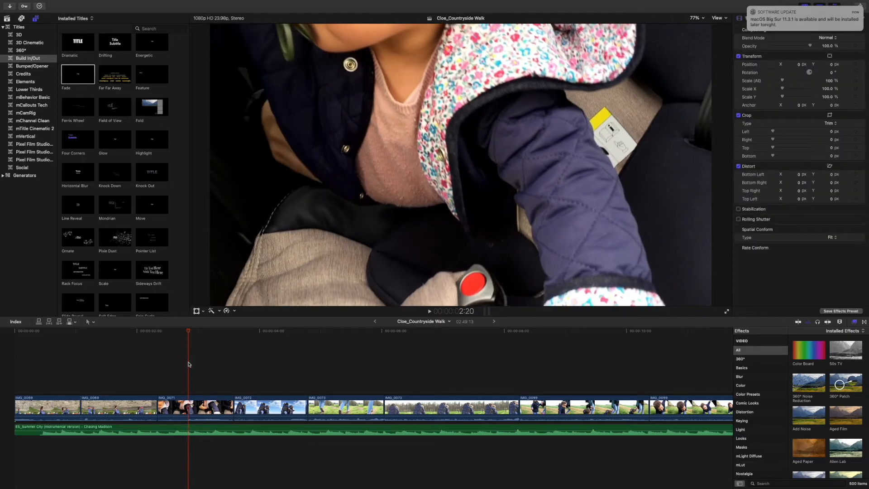
pyautogui.press('q')
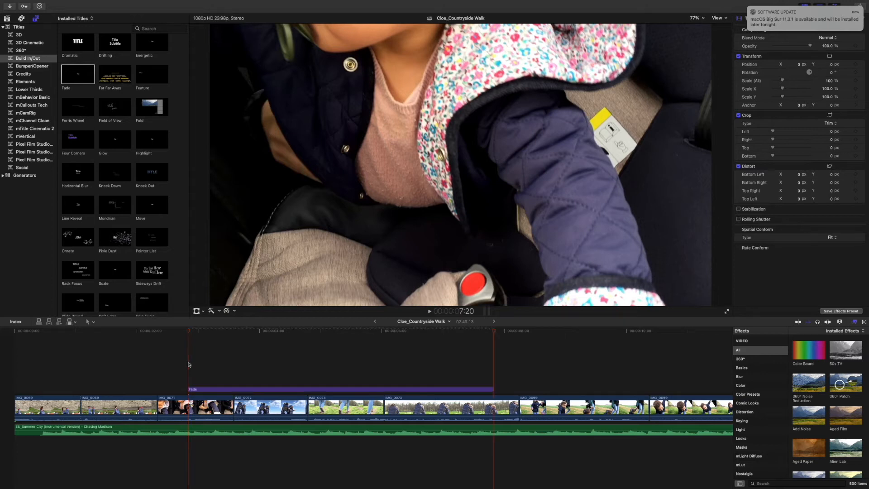
# Step: With the playhead at 3:16, set the Fade title's text to "Family Time" in Noteworthy Light at size 161
pyautogui.click(183, 339)
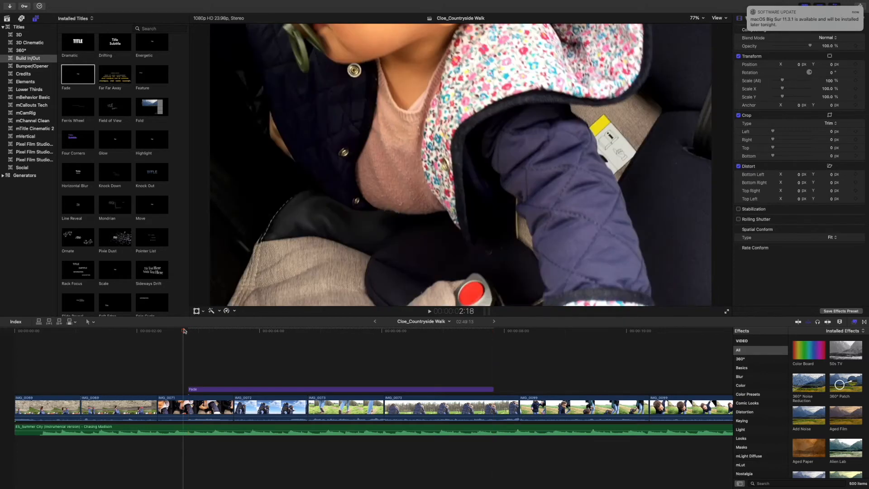
pyautogui.moveTo(184, 333); pyautogui.dragTo(240, 341)
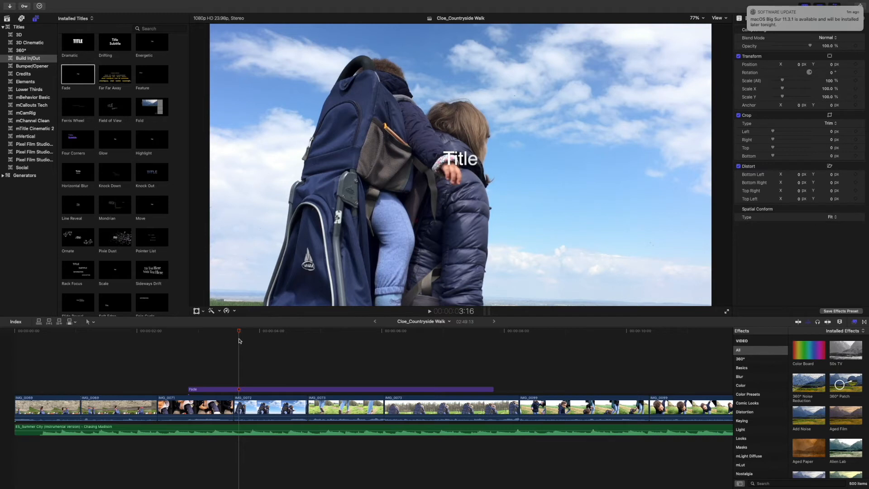
pyautogui.click(211, 390)
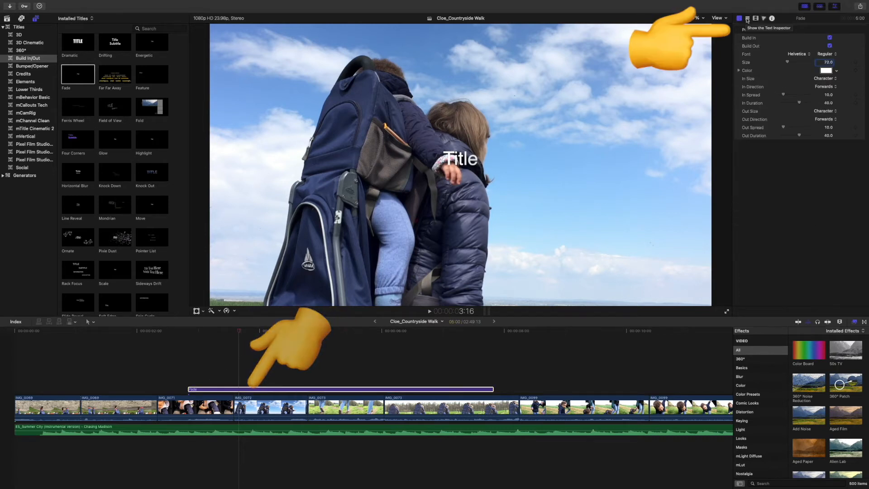
pyautogui.click(747, 20)
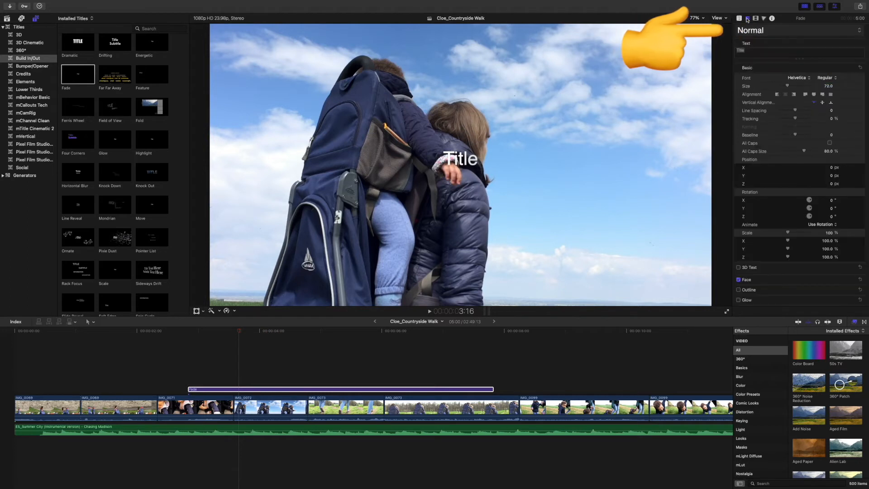
pyautogui.click(798, 78)
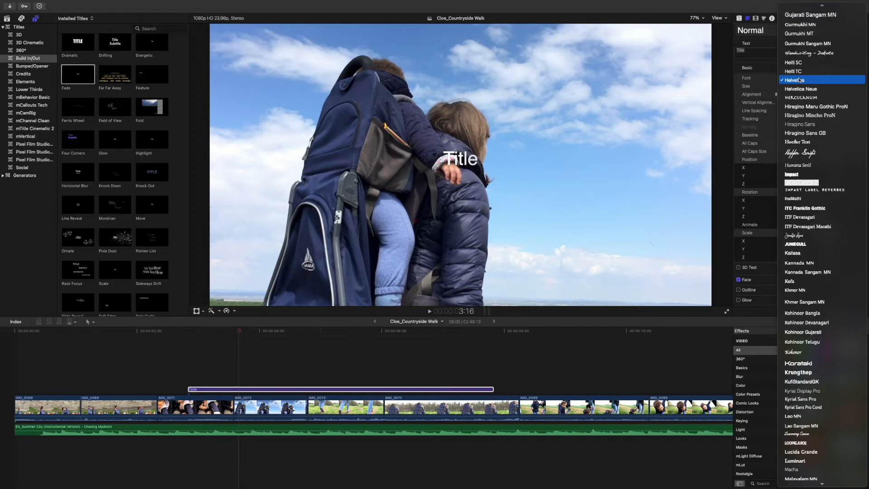
pyautogui.scroll(-10, 800, 80)
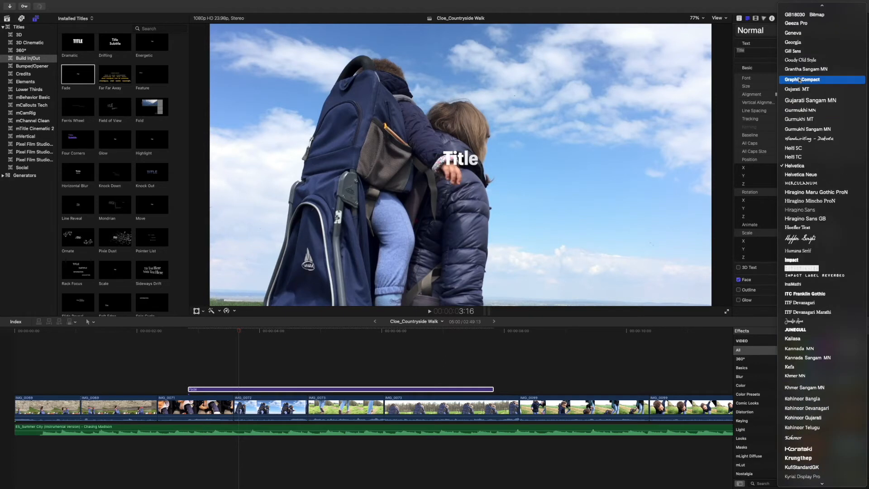
pyautogui.click(800, 79)
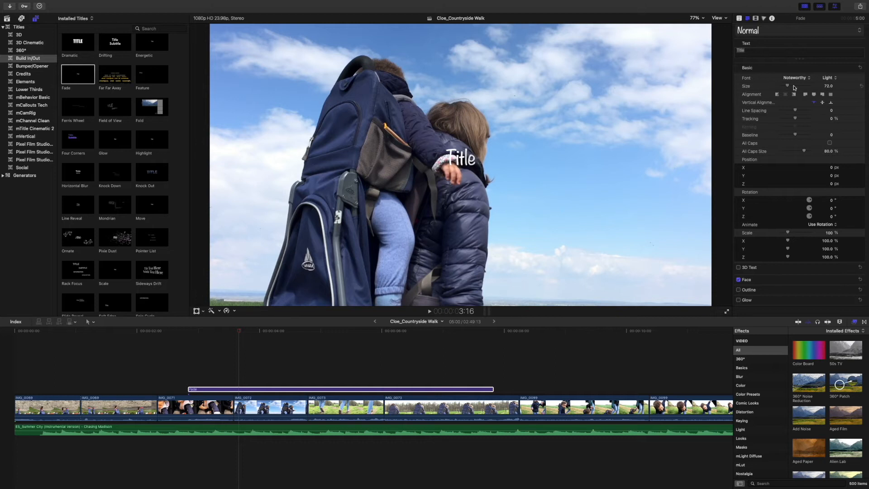
pyautogui.moveTo(788, 86); pyautogui.dragTo(793, 86)
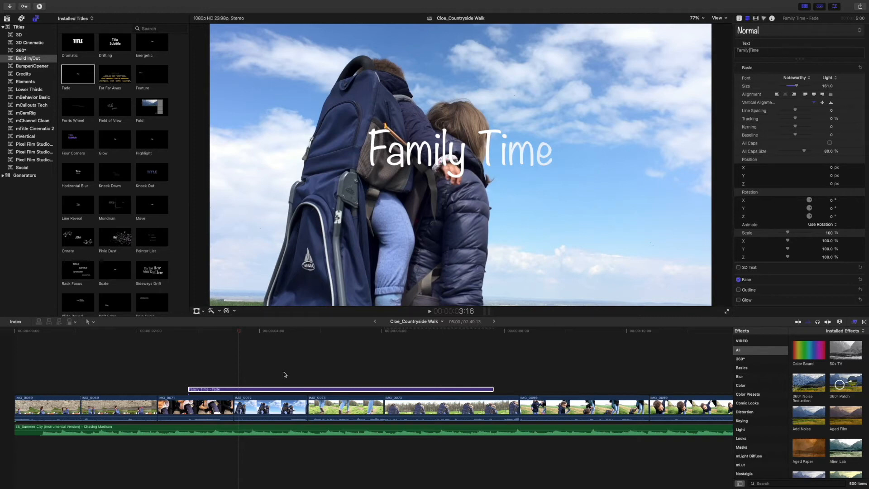
# Step: Play the timeline from just before the Family Time title to review how it fades in and out
pyautogui.click(168, 331)
pyautogui.press('space')
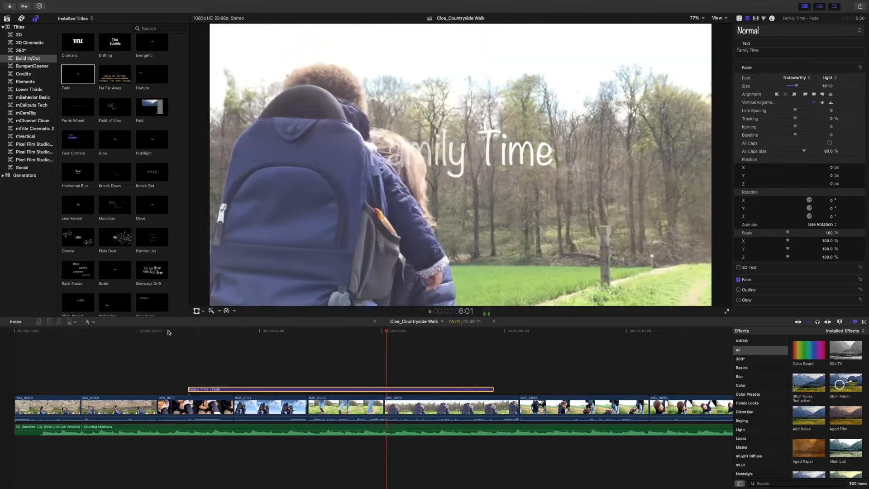
pyautogui.press('space')
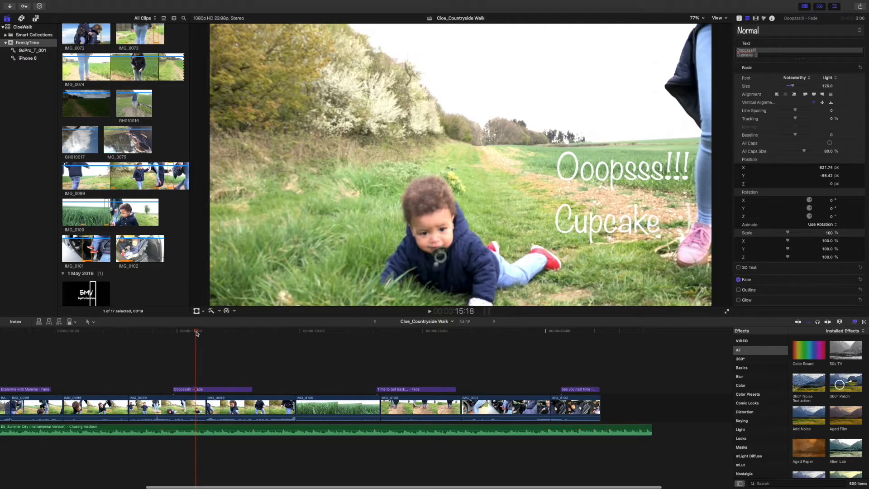
# Step: Scrub through the last titled clips and place the playhead at 31:12, within the "See you next time" title
pyautogui.moveTo(197, 333); pyautogui.dragTo(470, 391)
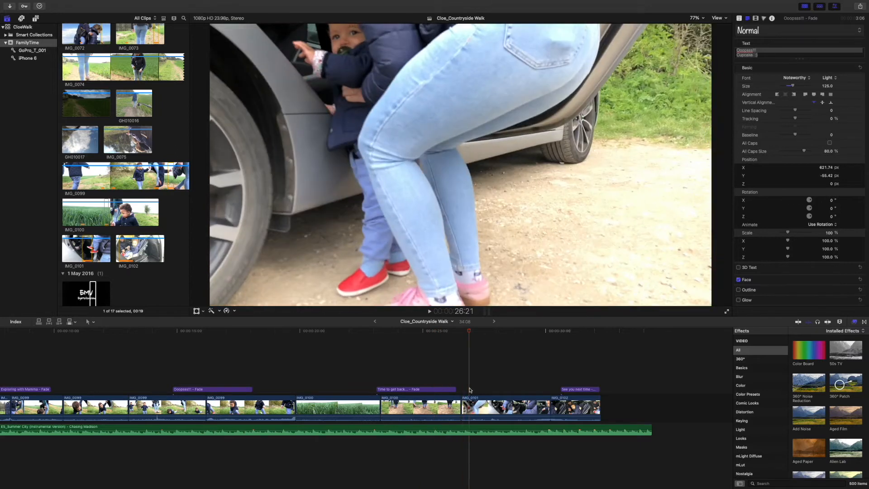
pyautogui.click(573, 356)
pyautogui.moveTo(575, 332); pyautogui.dragTo(547, 333)
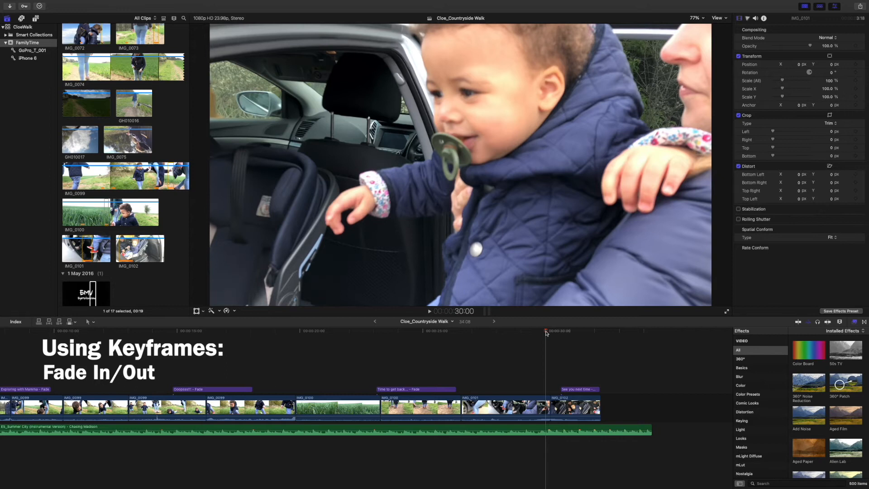
pyautogui.moveTo(546, 333); pyautogui.dragTo(584, 340)
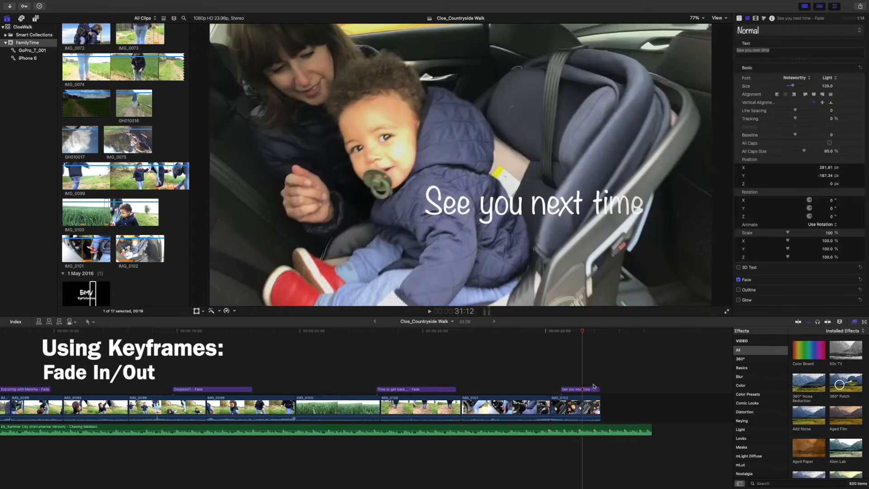
# Step: Try to fade out the music with volume keyframes, adding one at 31:12 and lowering the volume at 33:04
pyautogui.click(586, 428)
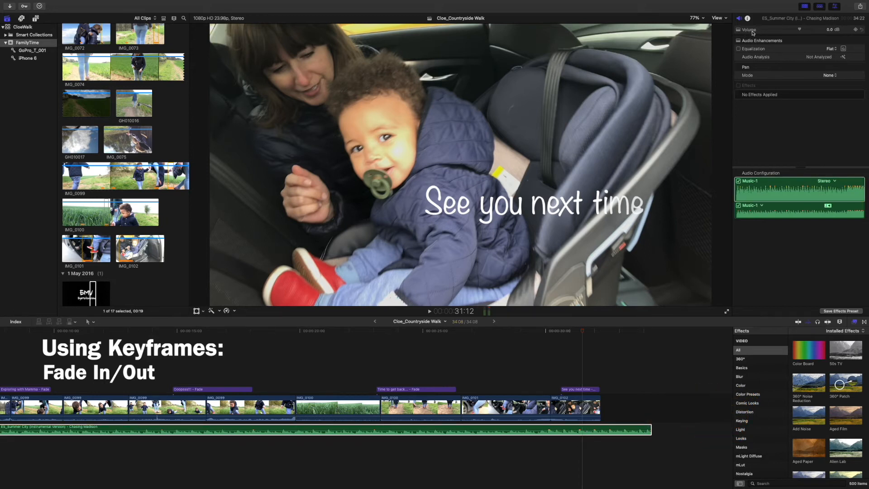
pyautogui.click(856, 29)
pyautogui.moveTo(583, 432)
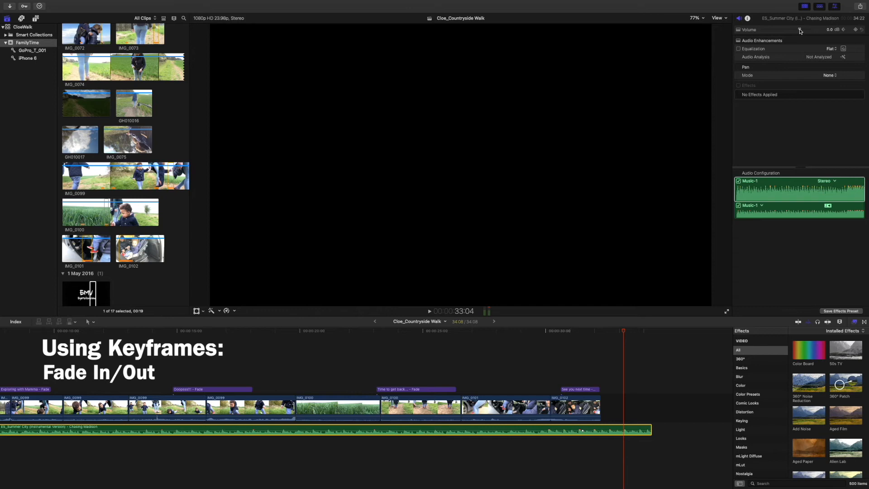
pyautogui.moveTo(799, 31); pyautogui.dragTo(731, 35)
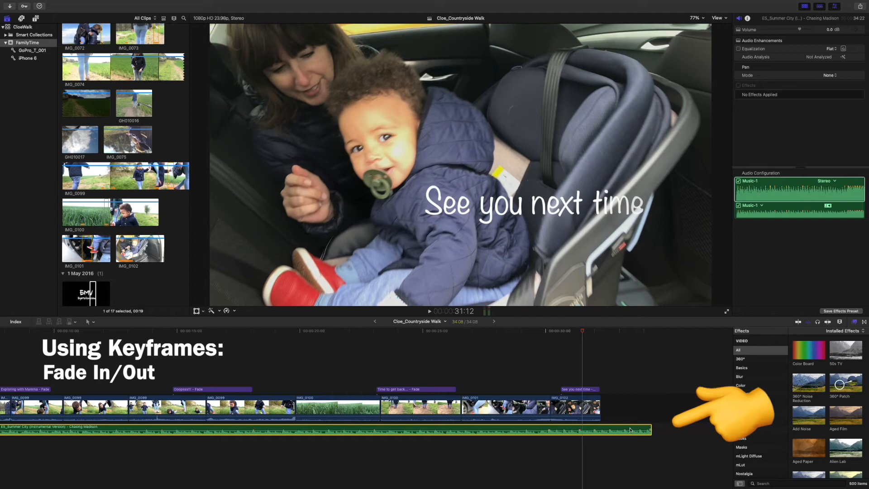
# Step: Fade out the end of the music clip from about 31:12 with its fade handle, using the -3dB curve
pyautogui.moveTo(626, 431)
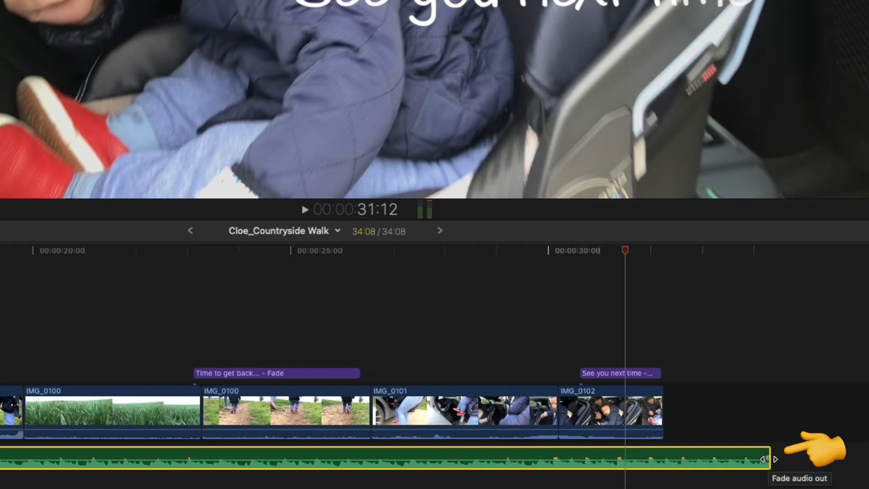
pyautogui.moveTo(768, 459); pyautogui.dragTo(621, 444)
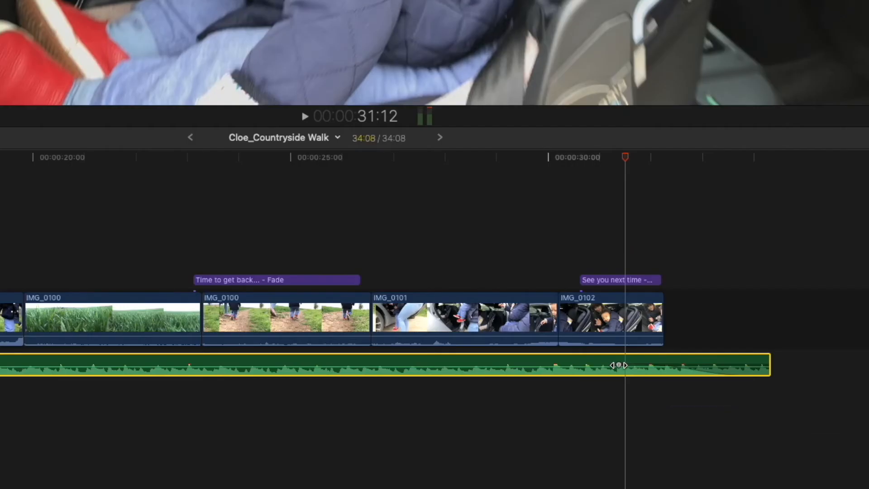
pyautogui.rightClick(619, 365)
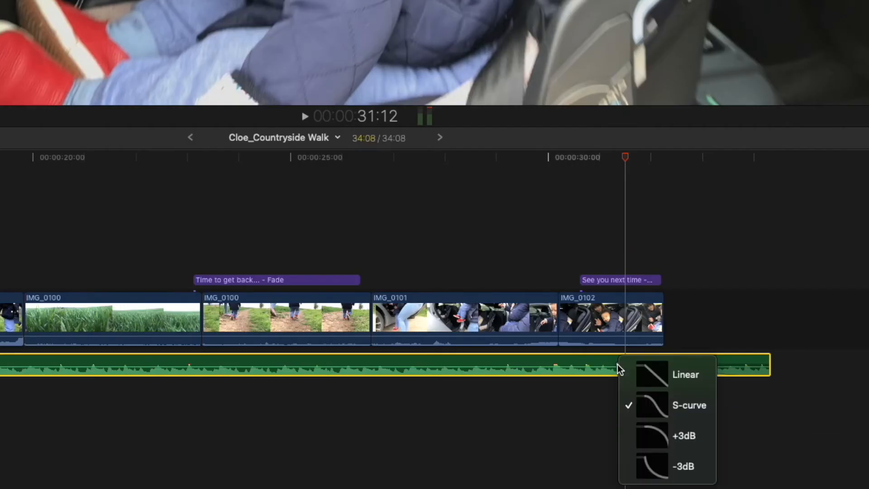
pyautogui.click(652, 463)
# Step: Scrub through the last clip and the end of the music to review the fade-out
pyautogui.moveTo(624, 156); pyautogui.dragTo(746, 202)
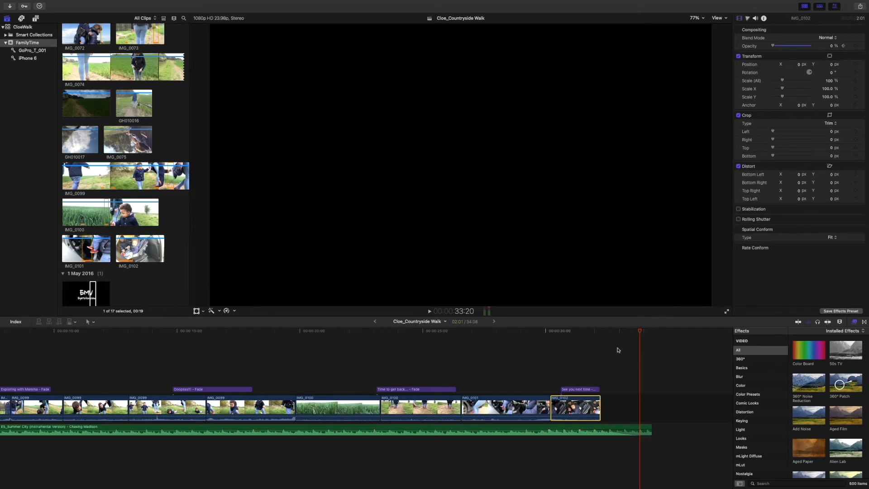
pyautogui.click(578, 356)
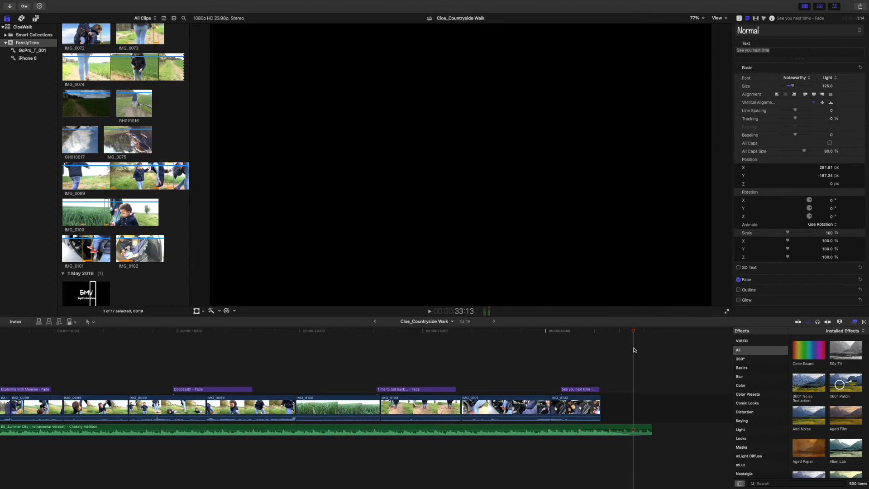
pyautogui.click(634, 430)
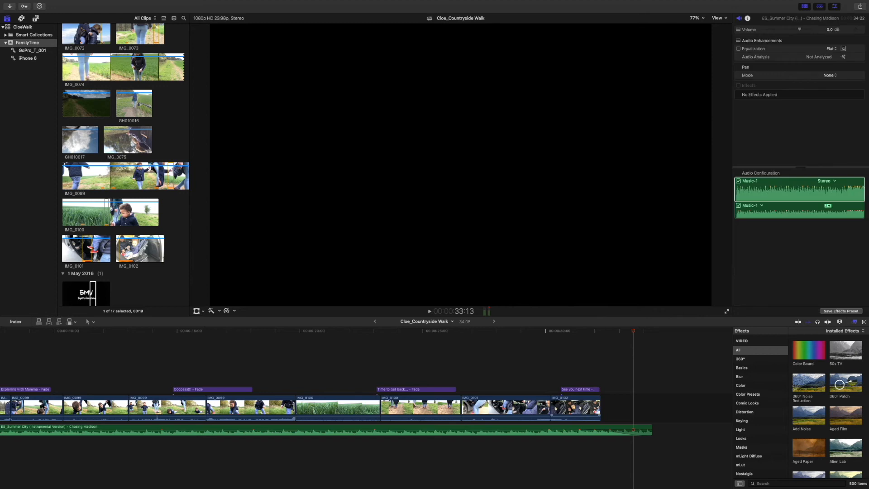
# Step: Append the marked range of browser clip IMG_0102 to the end of the timeline to fill the gap above the music
pyautogui.click(87, 249)
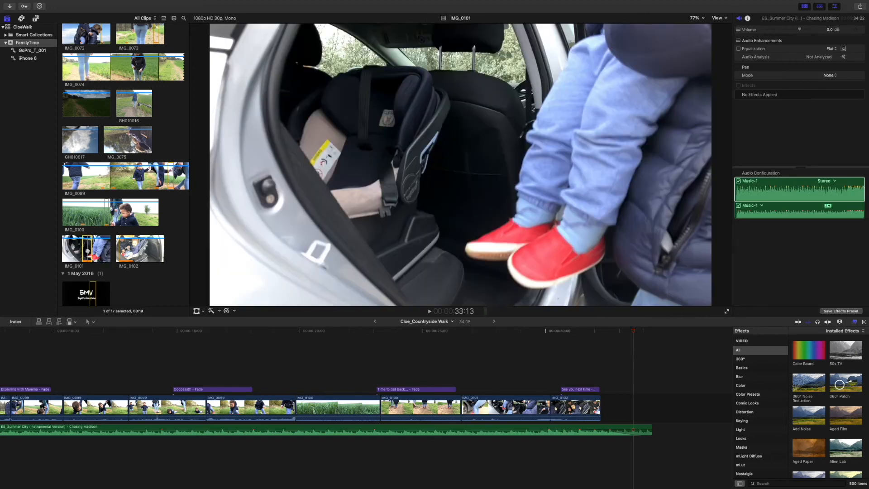
pyautogui.click(125, 249)
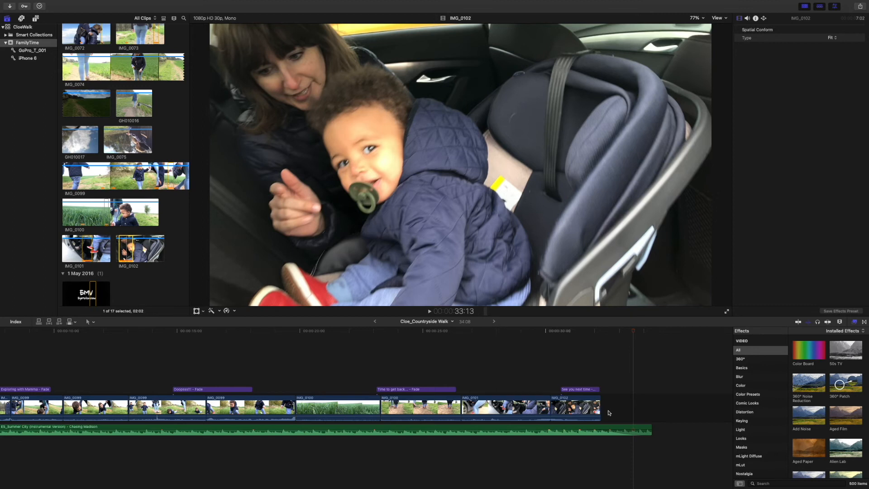
pyautogui.press('e')
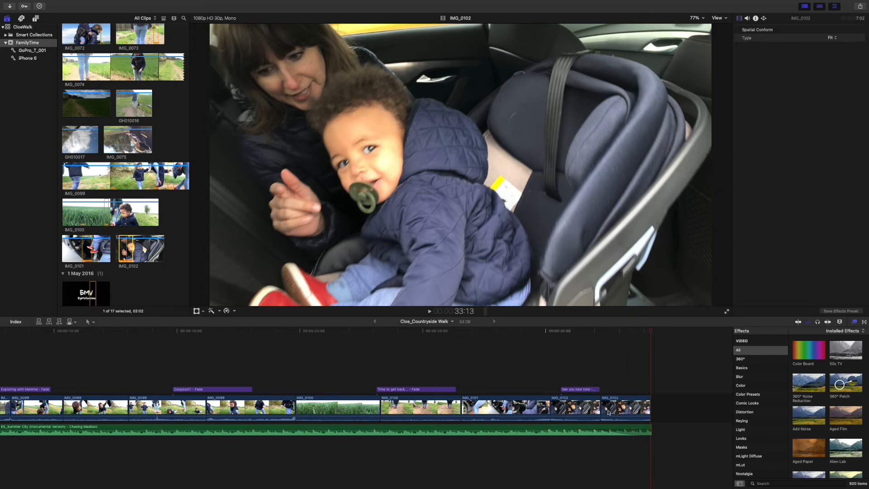
# Step: Fade the last IMG_0102 clip to black with opacity keyframes of 100% at 33:09 and 0% at 34:01, and scrub through it
pyautogui.click(630, 403)
pyautogui.click(630, 403)
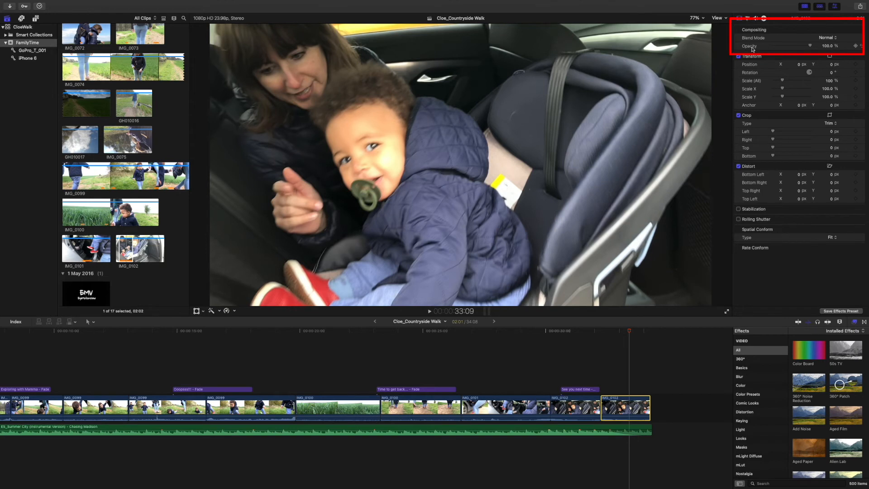
pyautogui.click(856, 46)
pyautogui.click(630, 332)
pyautogui.moveTo(631, 333); pyautogui.dragTo(646, 336)
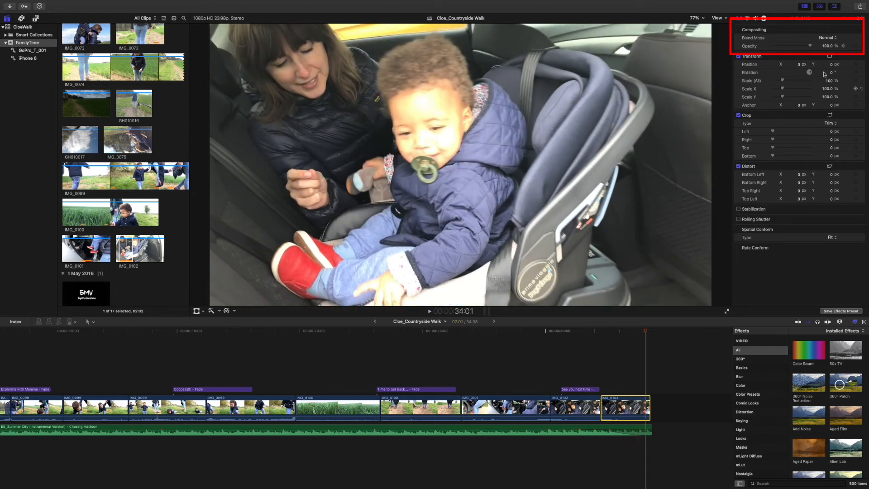
pyautogui.moveTo(811, 47); pyautogui.dragTo(756, 45)
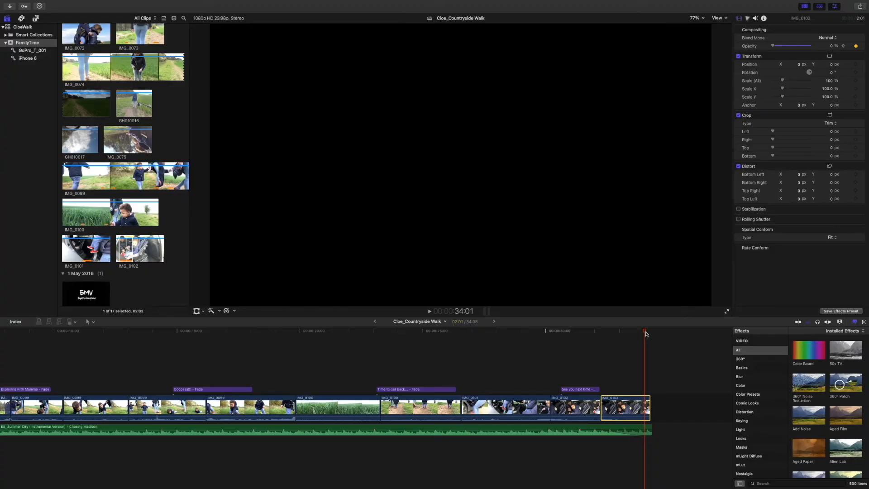
pyautogui.moveTo(645, 334); pyautogui.dragTo(642, 334)
pyautogui.moveTo(628, 335); pyautogui.dragTo(654, 339)
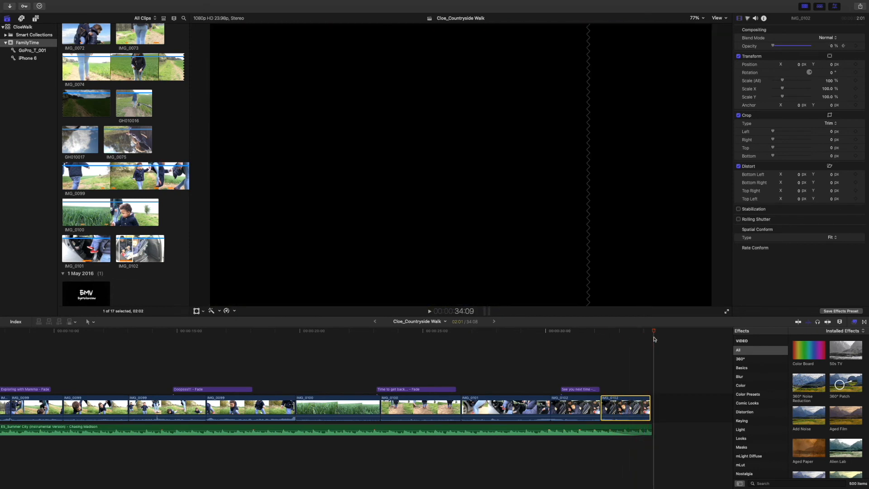
# Step: Export the project with the Apple Devices 1080p preset as "Cloe_Countryside Walk", replacing the existing file
pyautogui.click(860, 15)
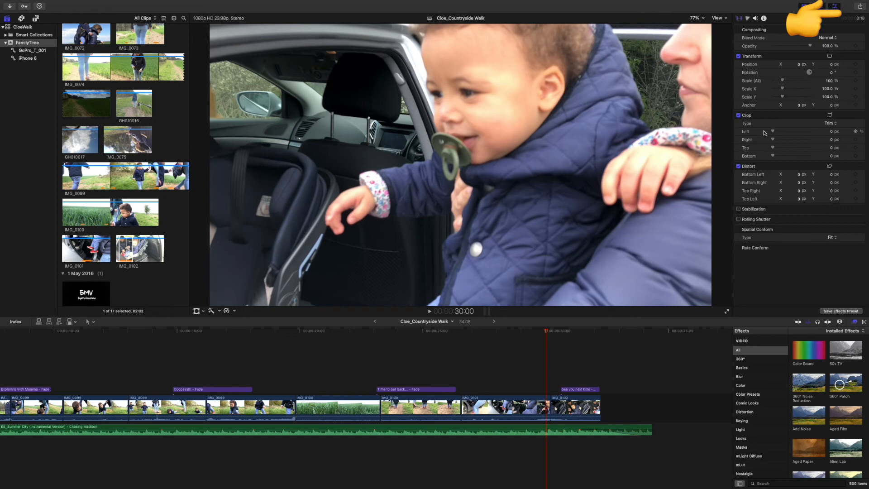
pyautogui.click(860, 7)
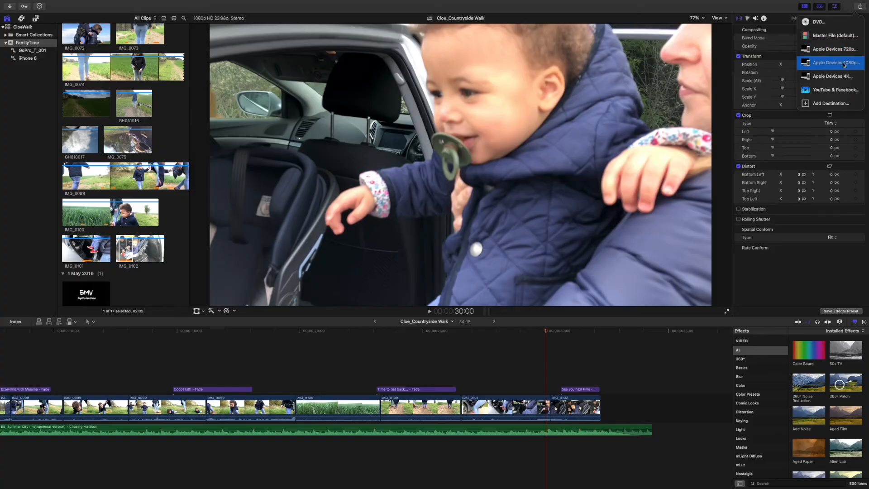
pyautogui.click(844, 65)
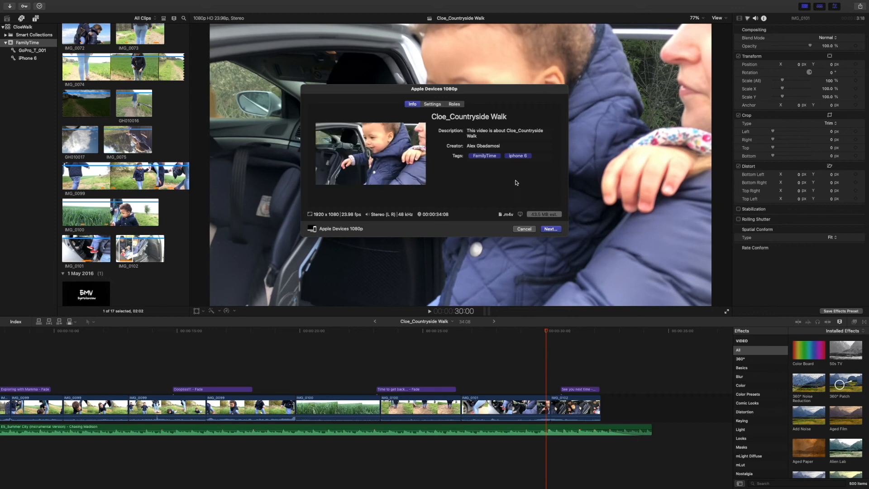
pyautogui.click(551, 229)
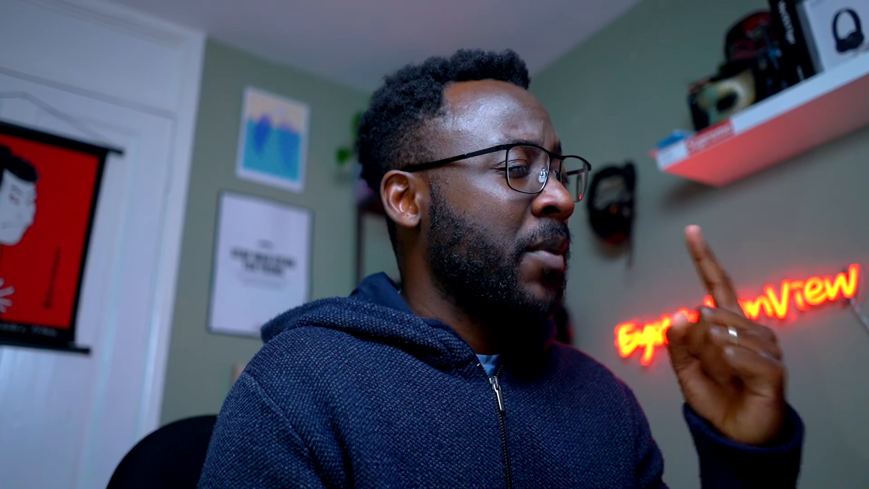
pyautogui.click(551, 237)
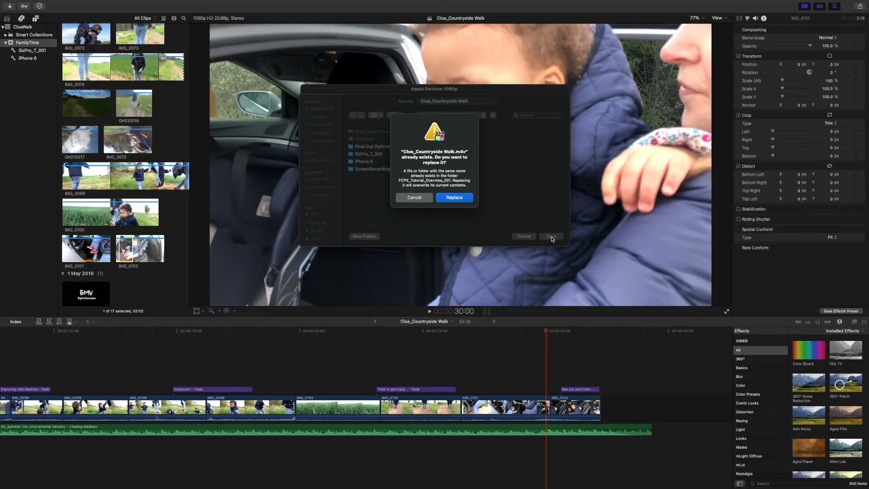
pyautogui.click(454, 197)
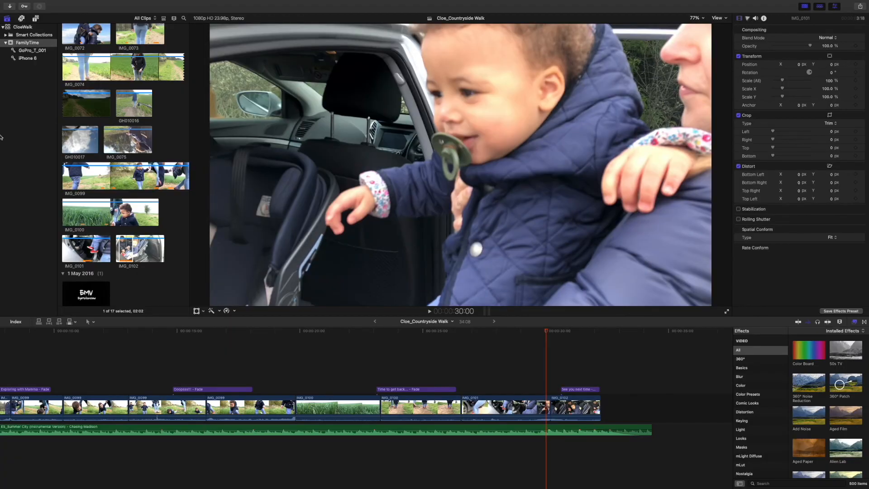